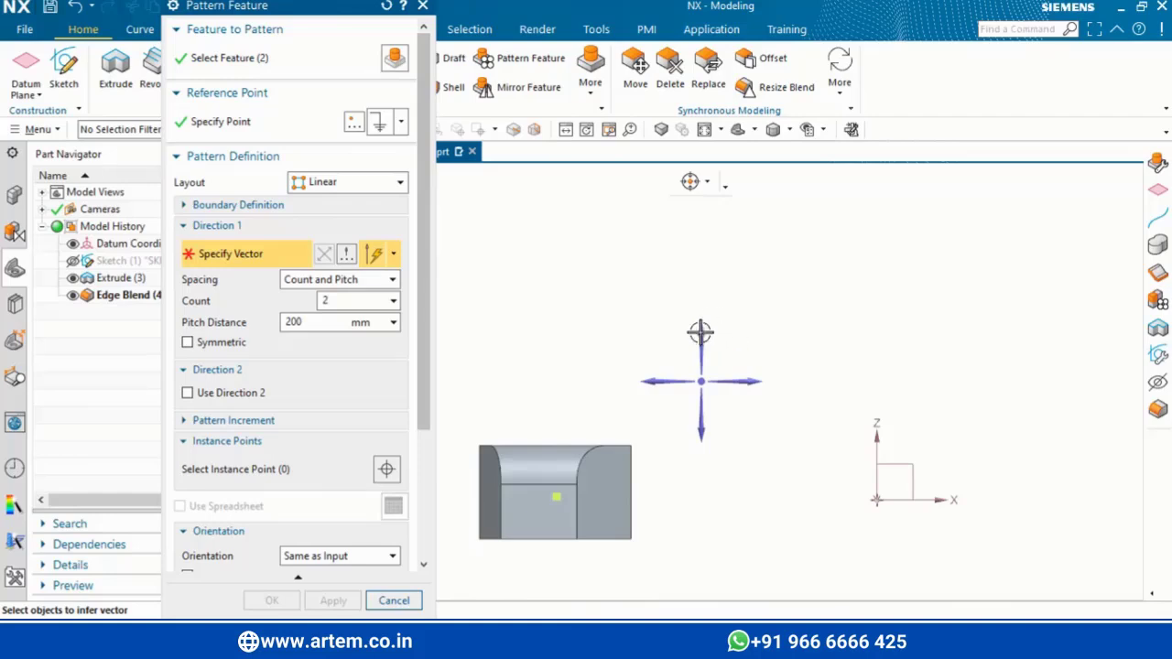
- Define the linear pattern's first direction upward along Z with a count of 3 and a pitch distance of 70 mm
left_click(700, 334)
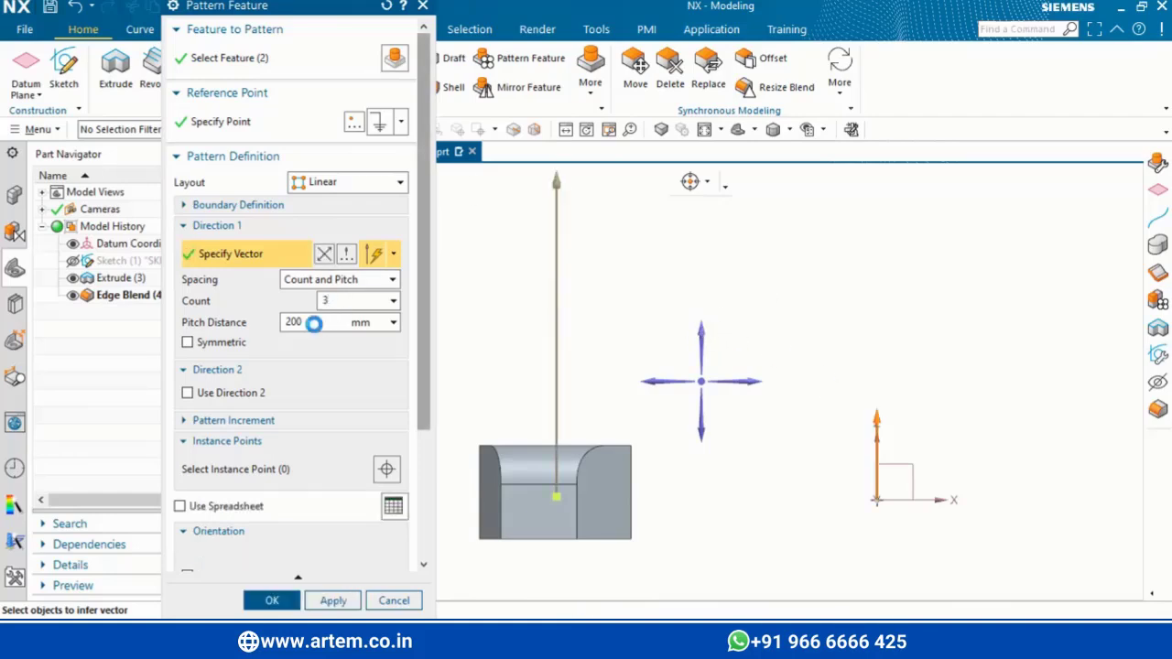
left_click(315, 323)
type("70")
key("Return")
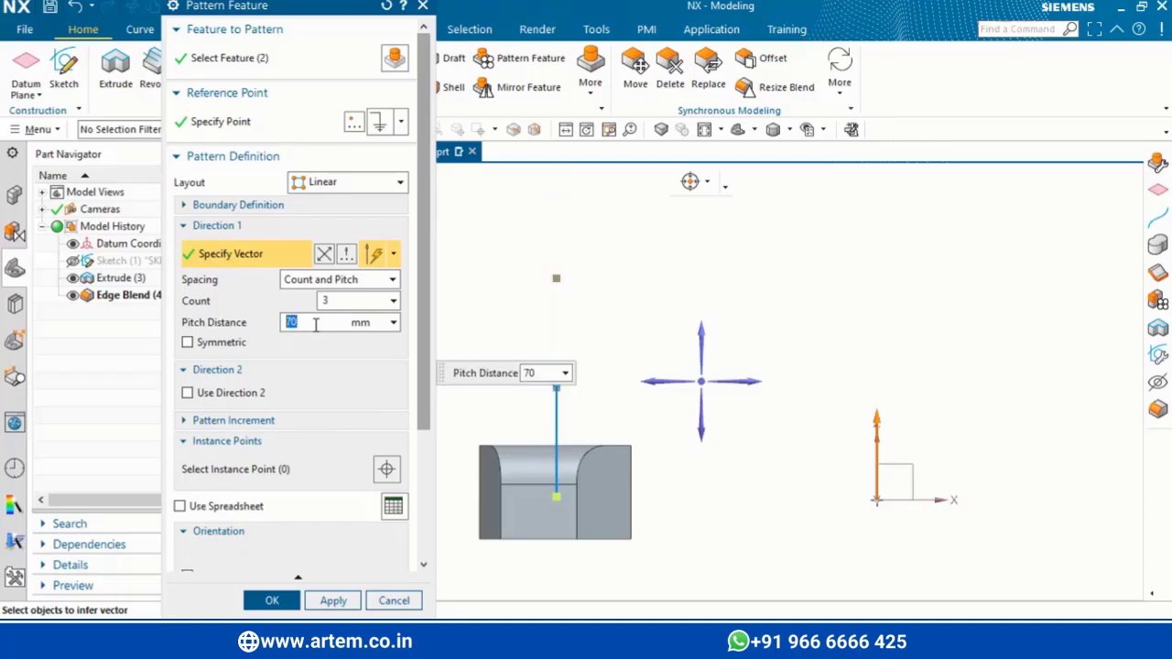
scroll(423, 548, "down", 5)
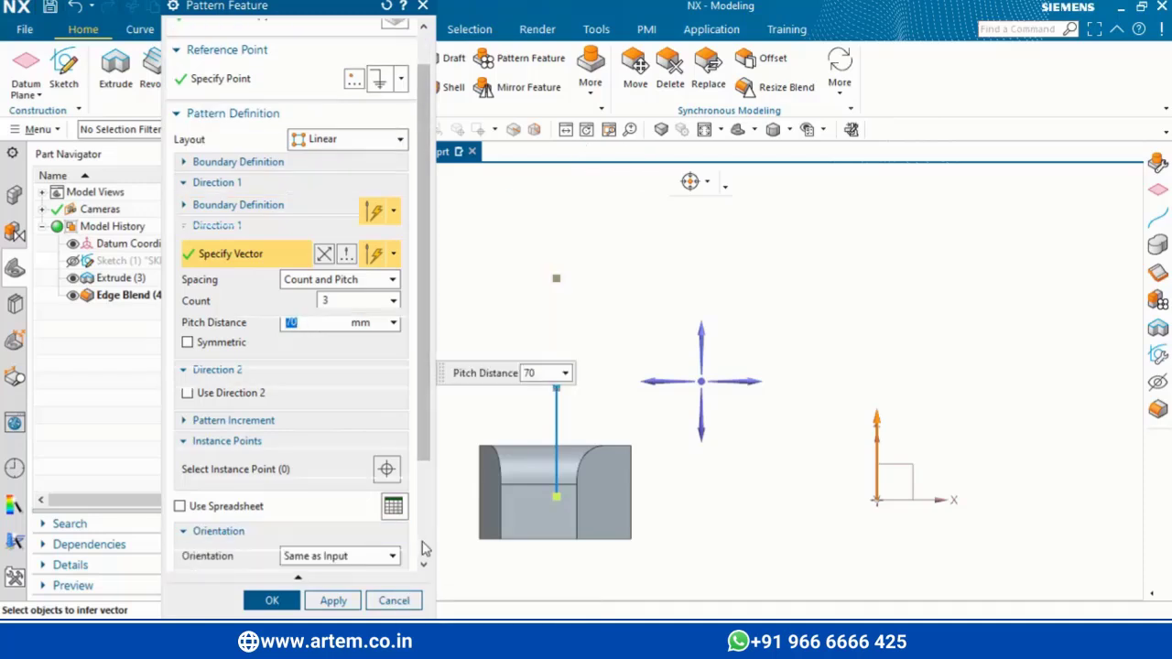
left_click(404, 561)
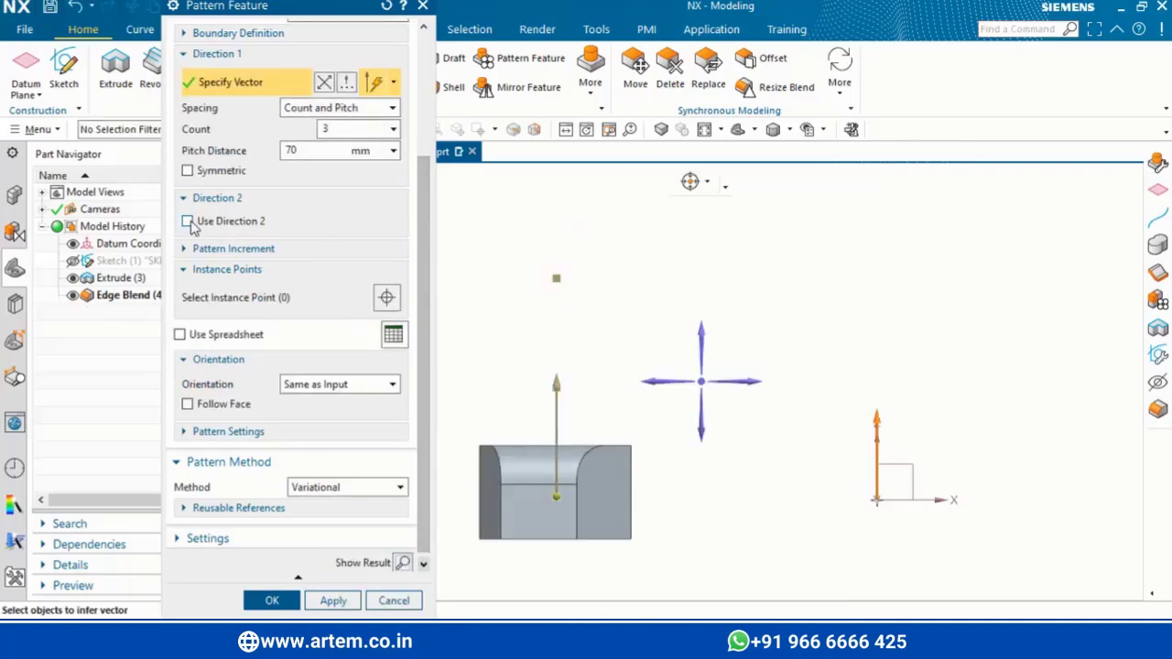
- Enable the second pattern direction along the X axis with a count of 1 and a pitch distance of 100 mm
left_click(187, 221)
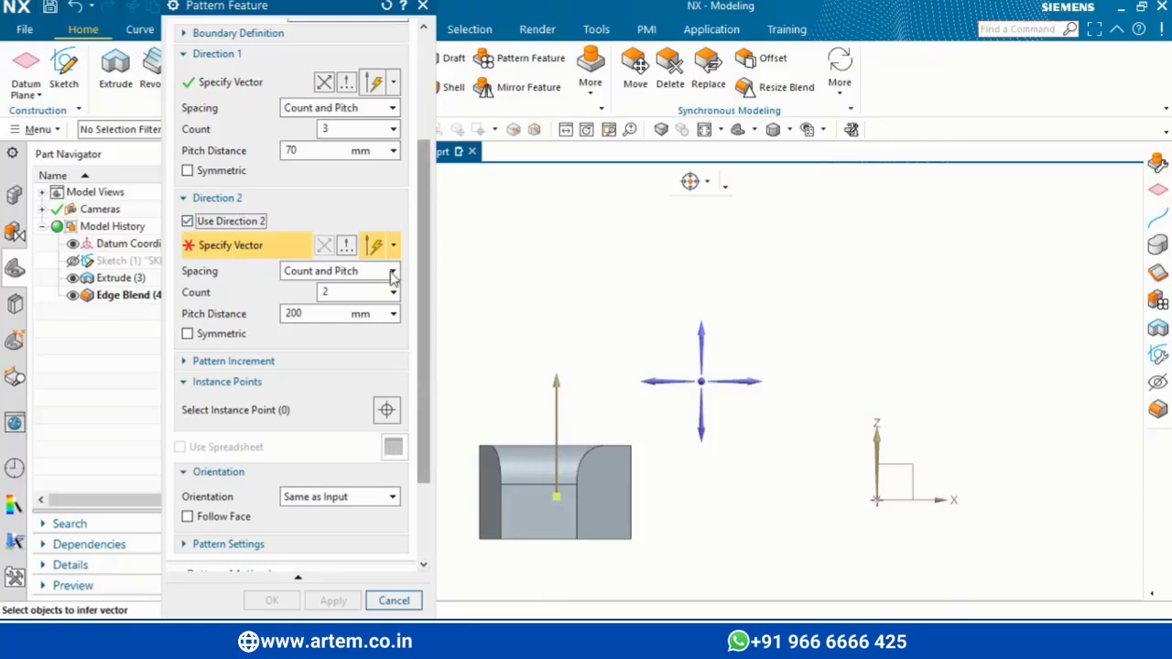
double_click(310, 312)
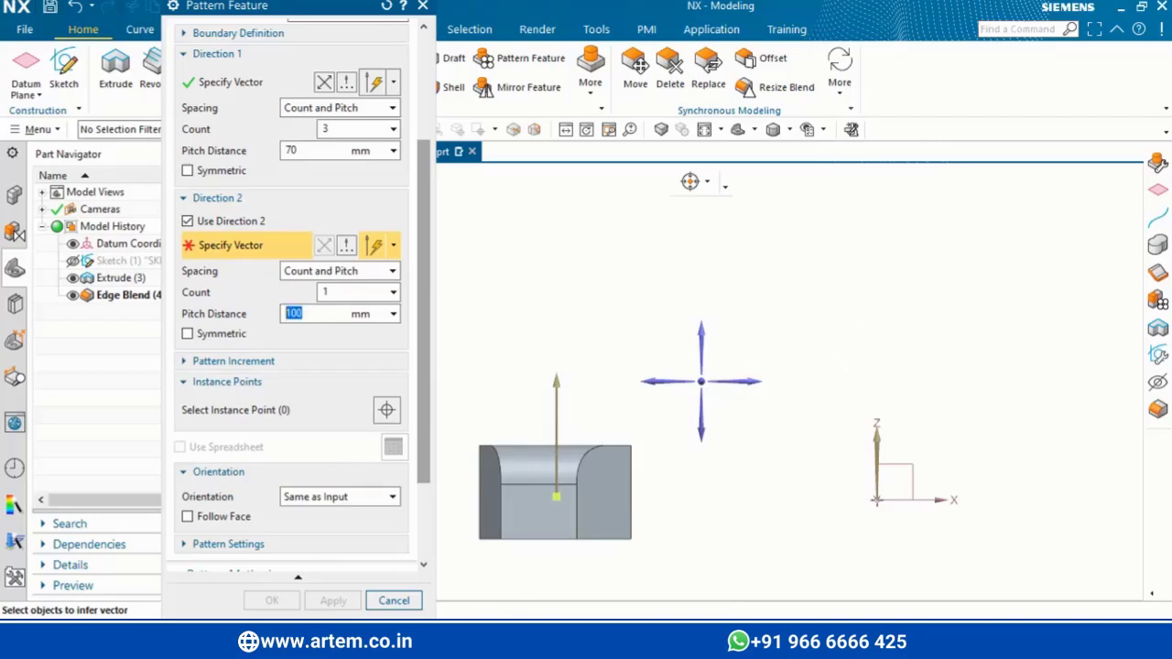
scroll(426, 541, "down", 3)
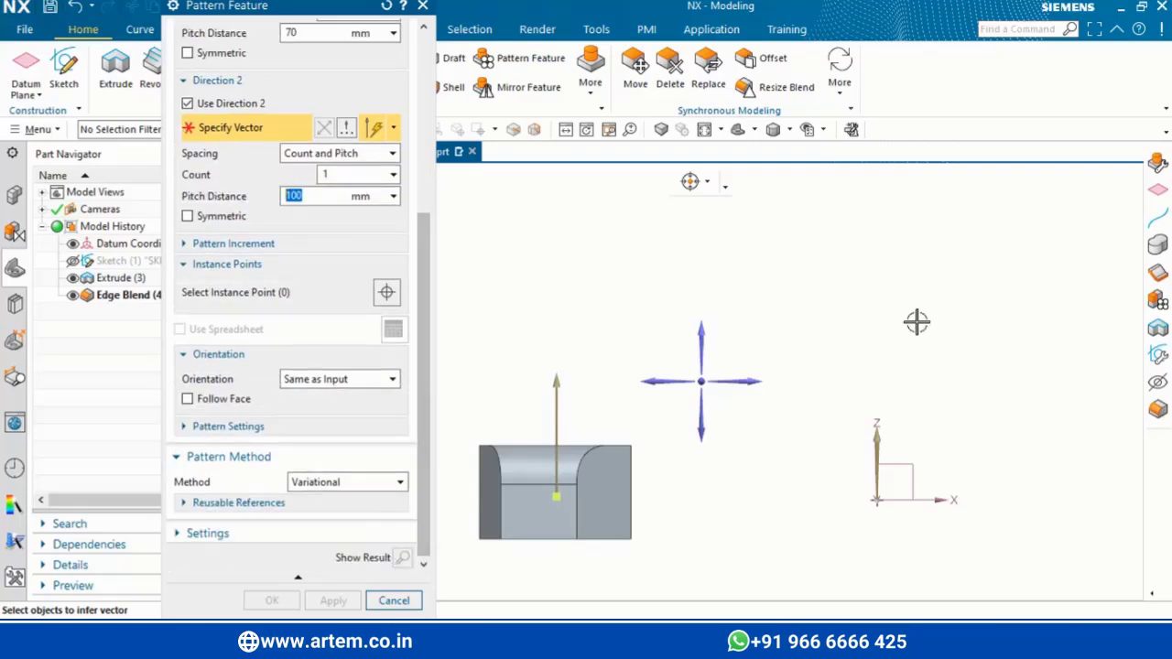
left_click(744, 381)
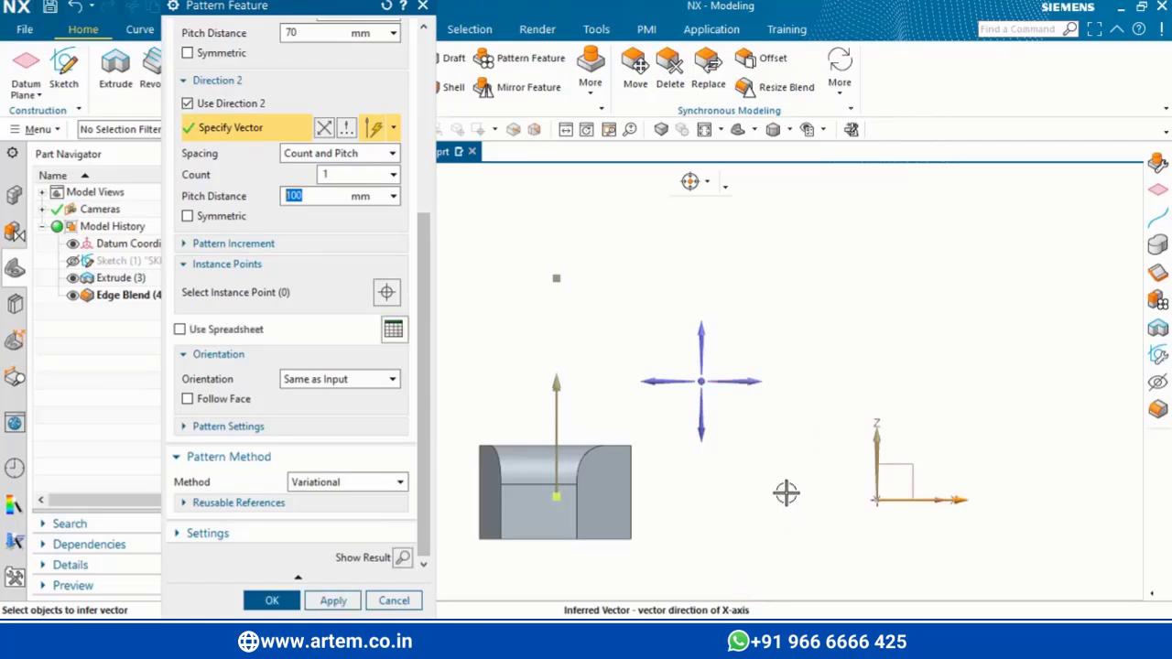
- Preview the result of the linear pattern and create the pattern feature
left_click(402, 560)
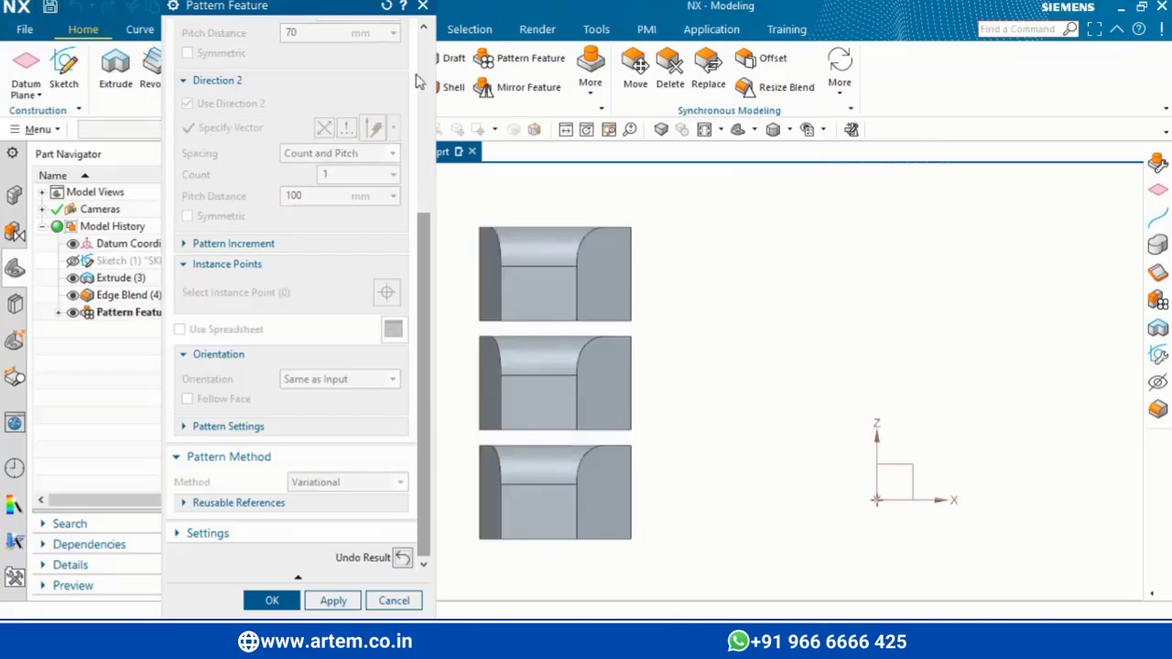
left_click_drag(301, 14, 321, 32)
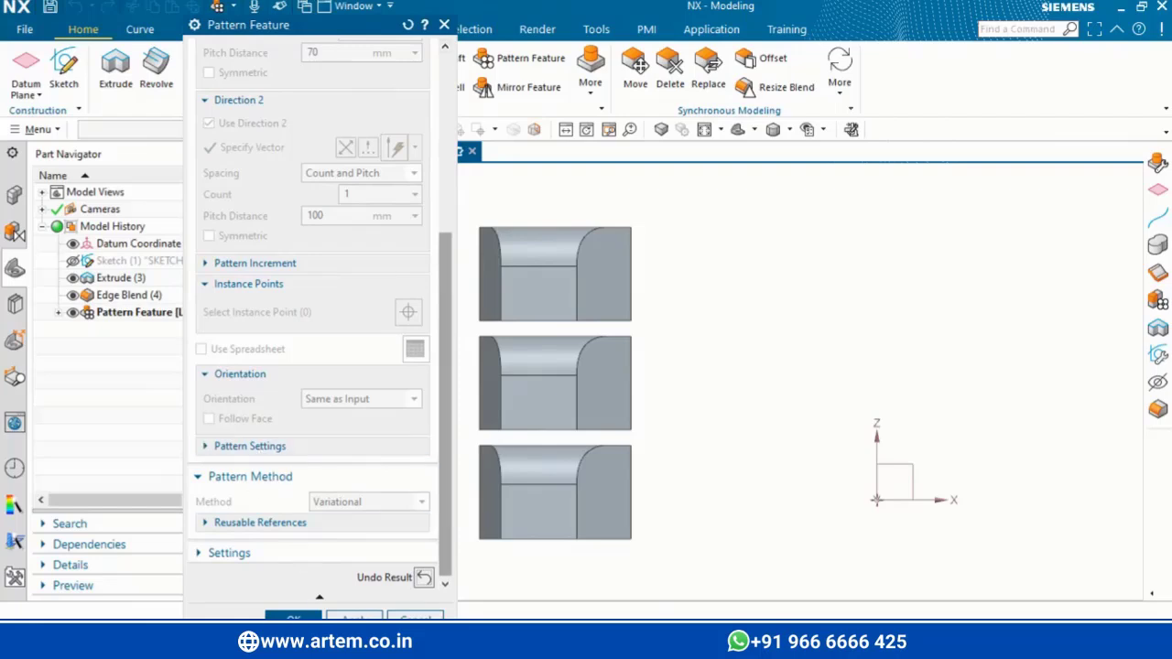
mouse_move(316, 640)
left_click(320, 597)
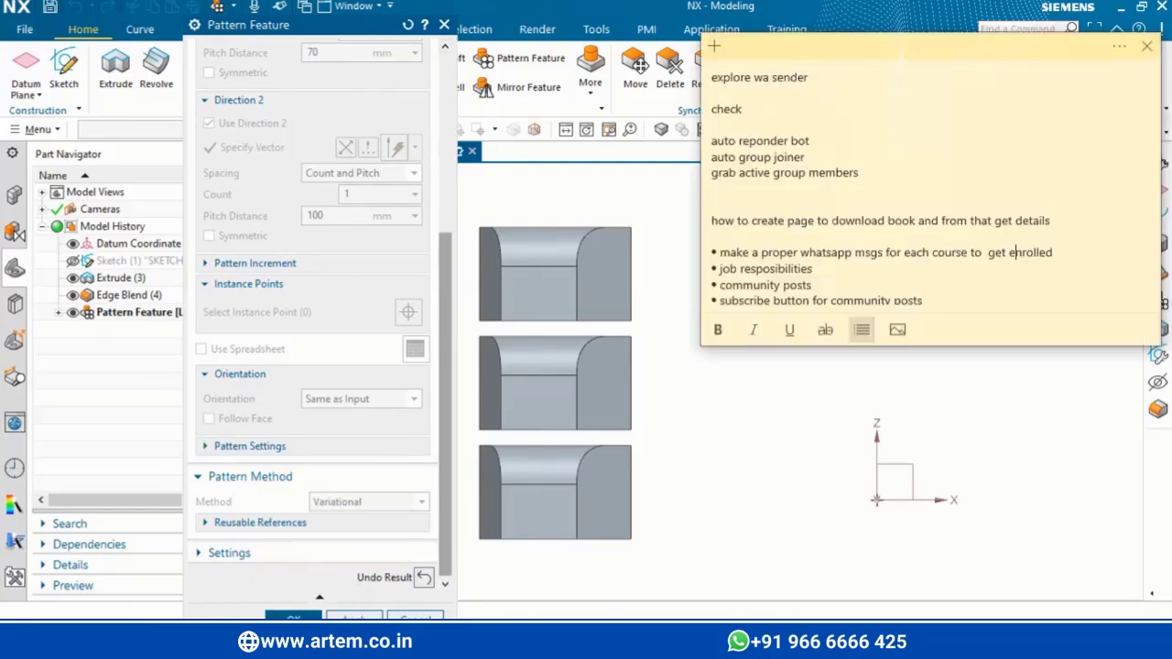
left_click(314, 618)
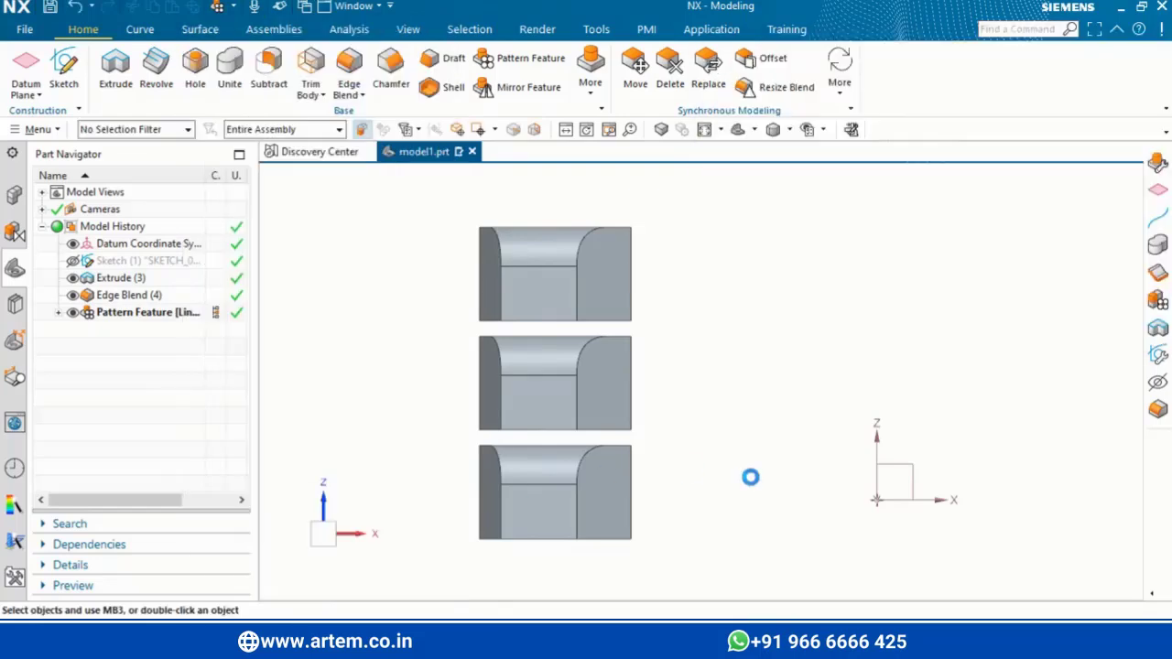
- Edit the linear pattern feature and set the second direction's count to 2
left_click(152, 314)
double_click(152, 315)
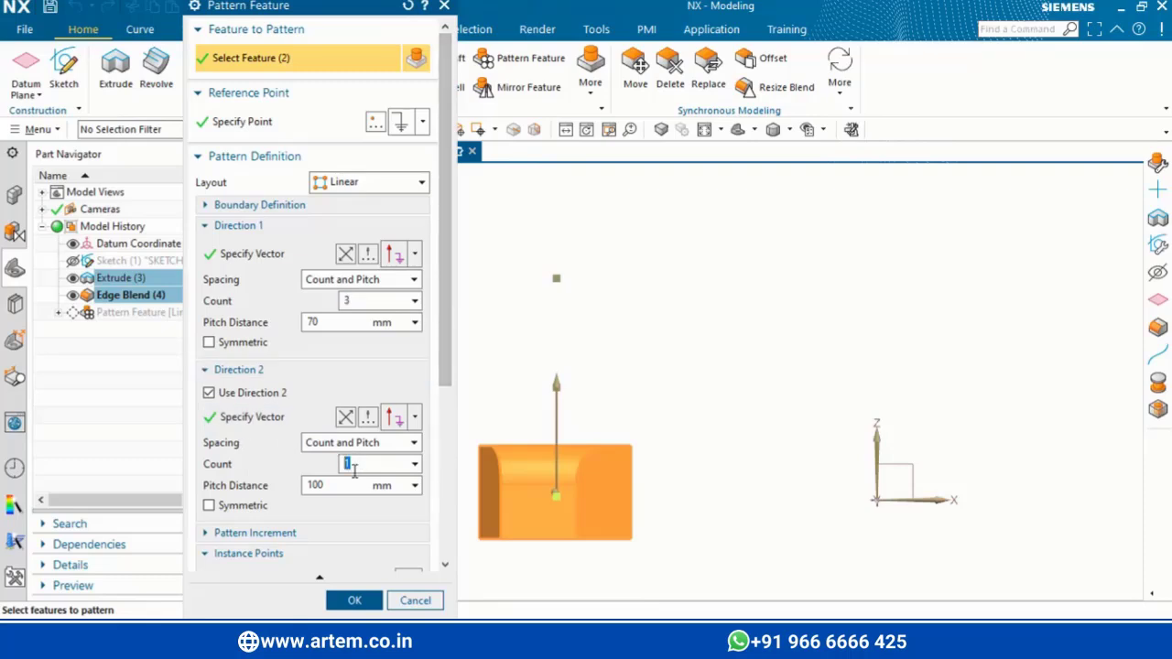
type("2")
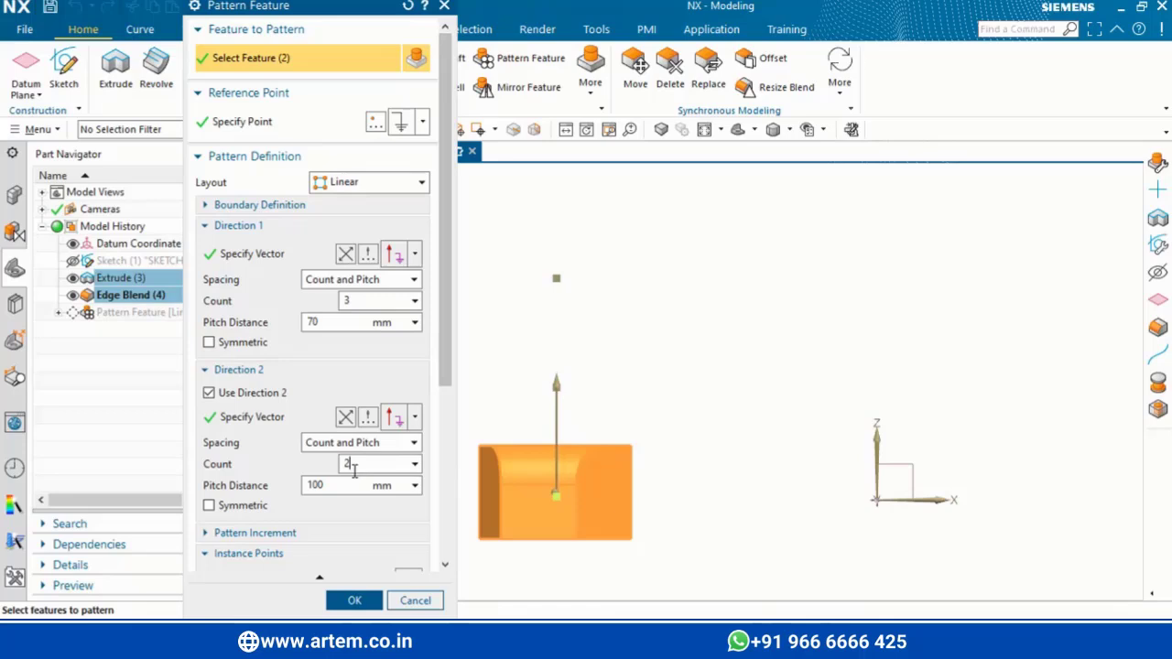
left_click(345, 602)
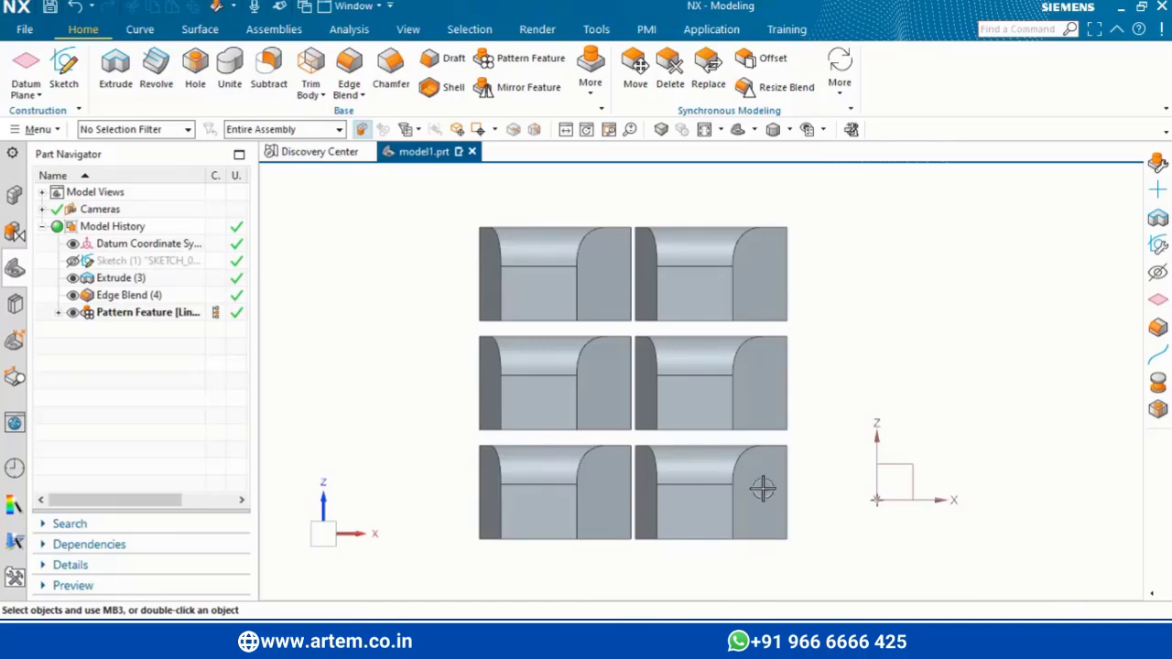
- Inspect the patterned blocks in 3D and delete the linear pattern feature from the model history
left_click(587, 129)
mouse_move(615, 295)
left_mouse_down()
mouse_move(647, 332)
mouse_move(622, 299)
mouse_move(603, 296)
left_mouse_up()
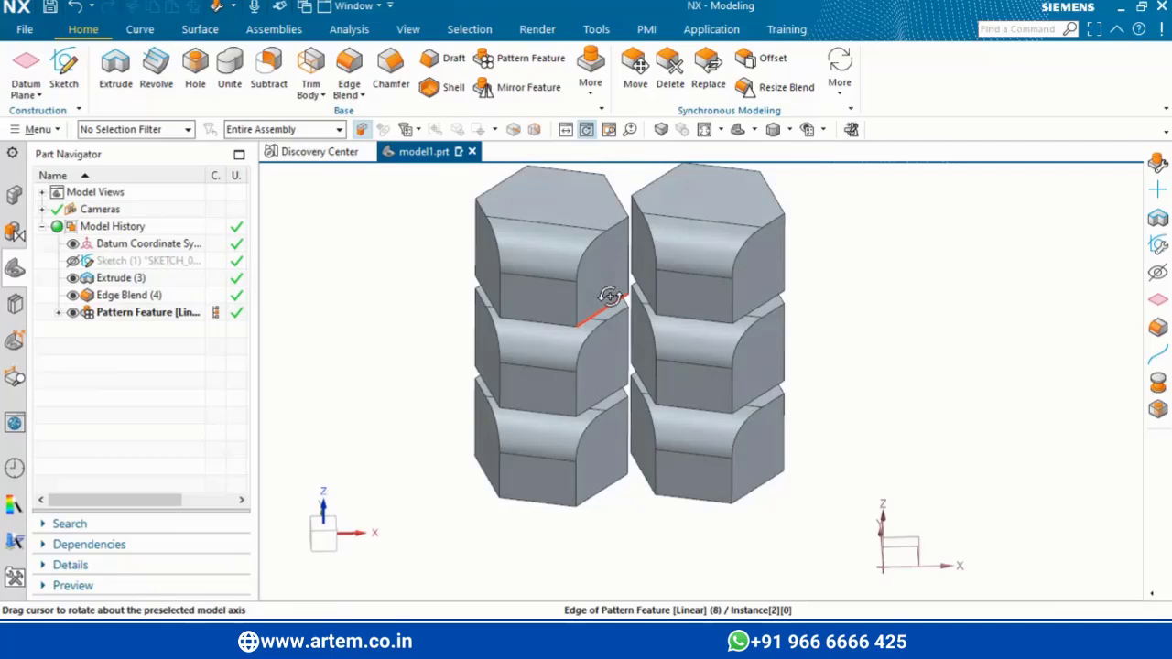
left_click(101, 313)
right_click(117, 313)
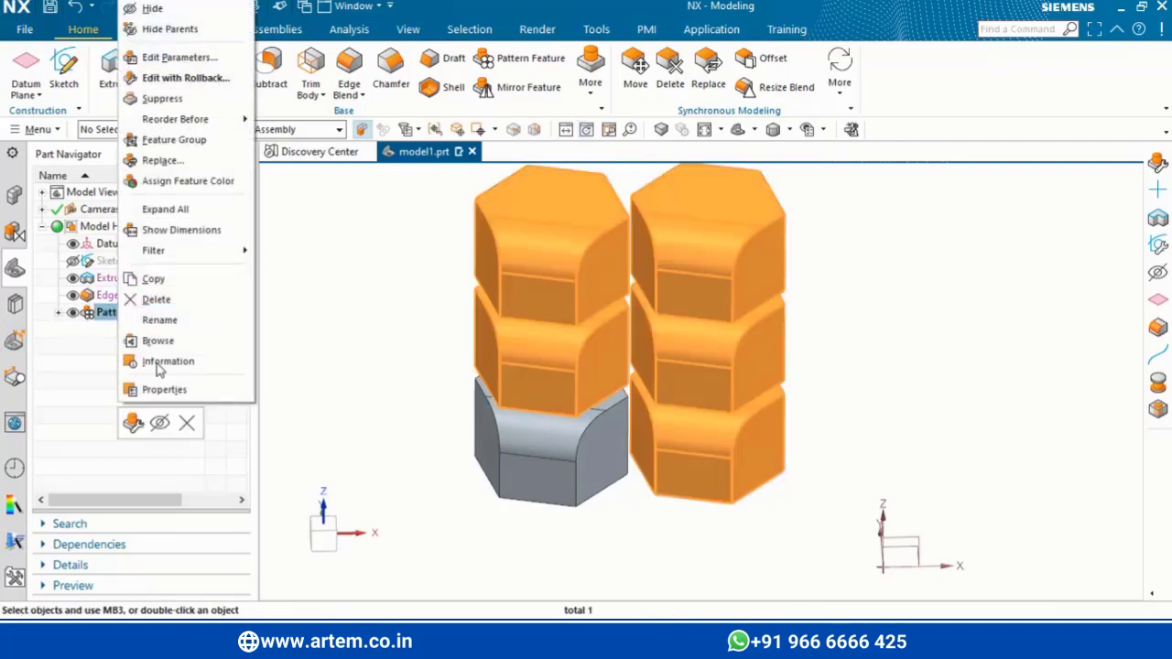
left_click(179, 304)
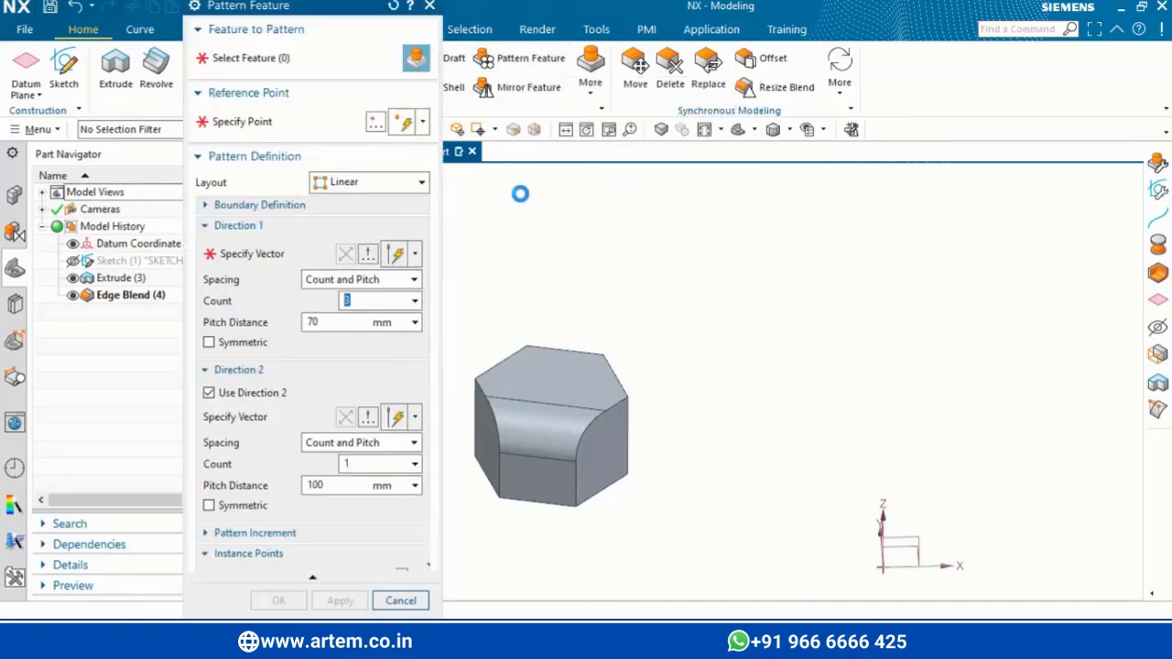
- Set a new feature pattern's layout to Circular and select the extrude, edge blend and datum coordinate system as features to pattern
left_click(348, 183)
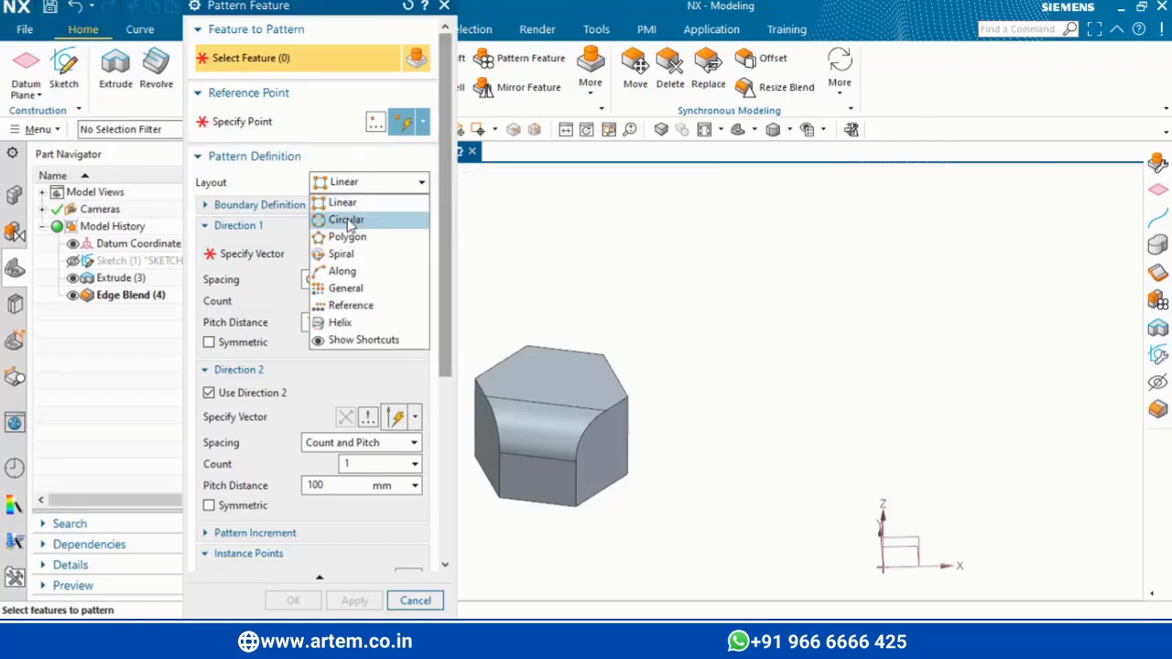
left_click(346, 220)
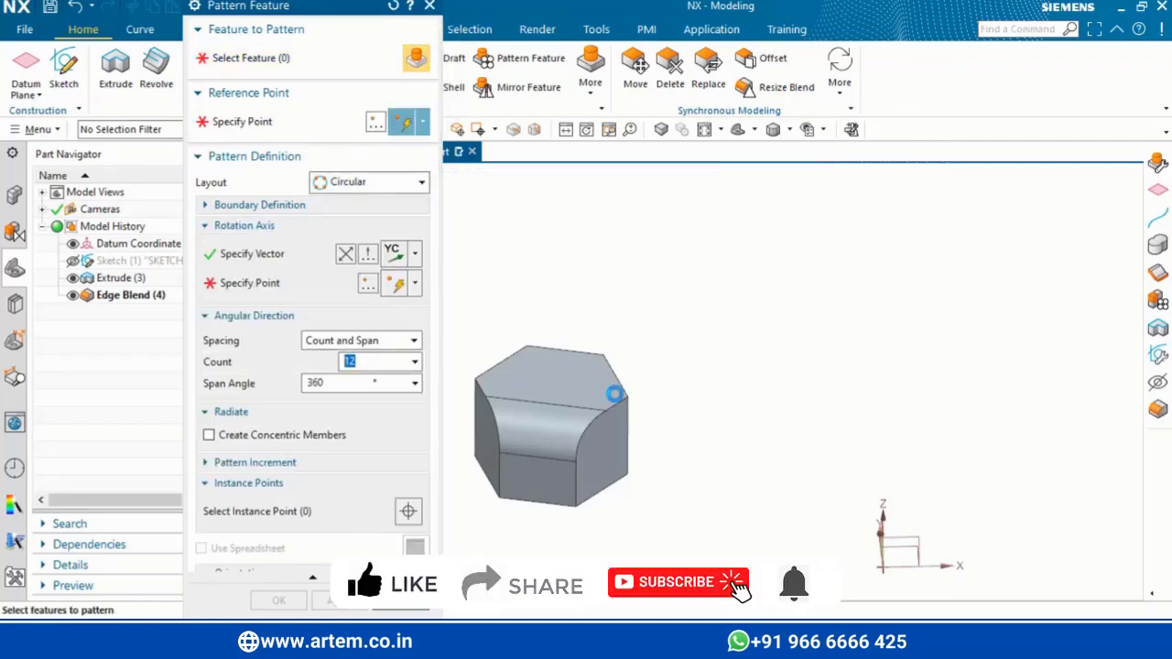
left_click(542, 416)
left_click(550, 389)
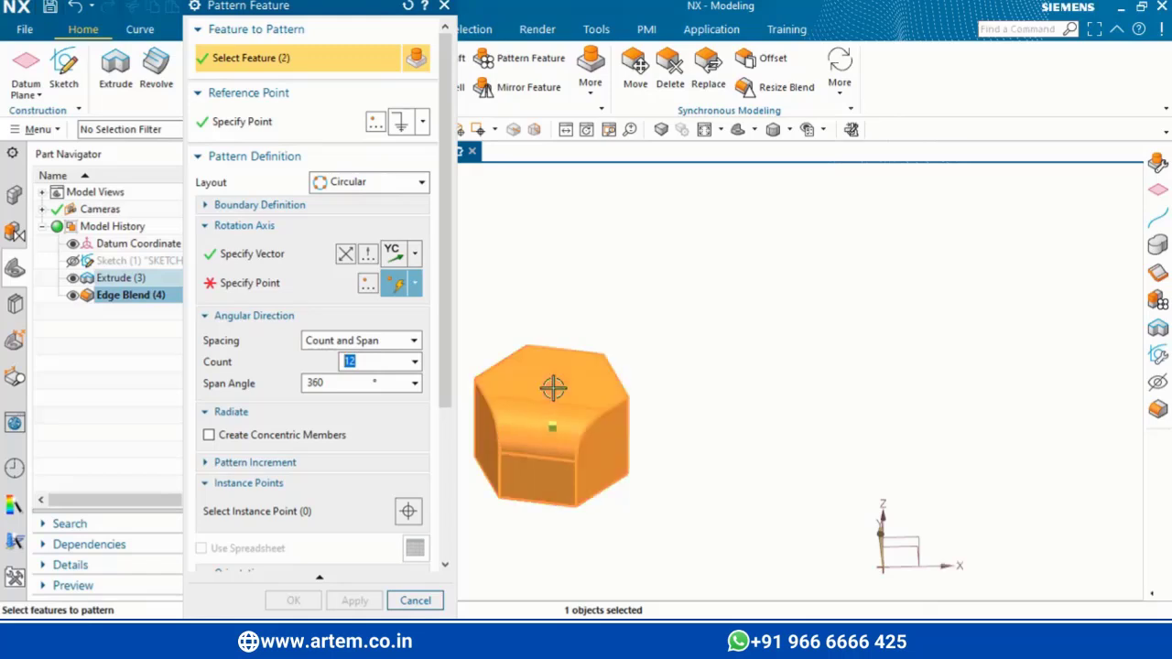
left_click(887, 519)
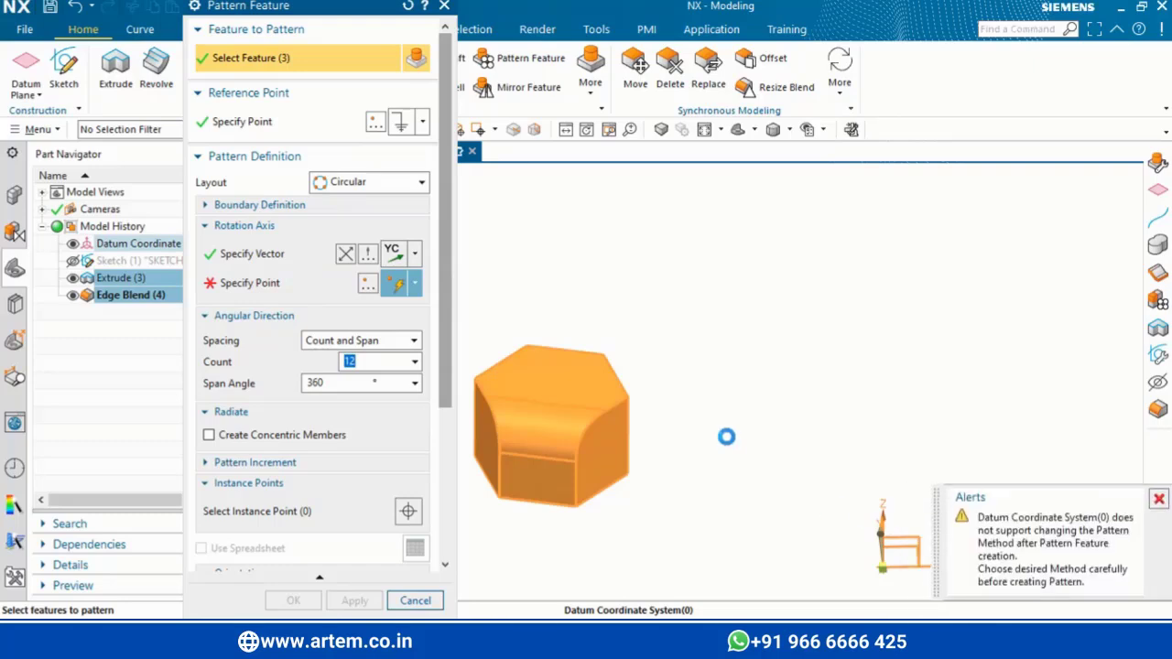
- Try to specify the rotation axis point at the datum coordinate system's origin using a different point type
left_click(262, 282)
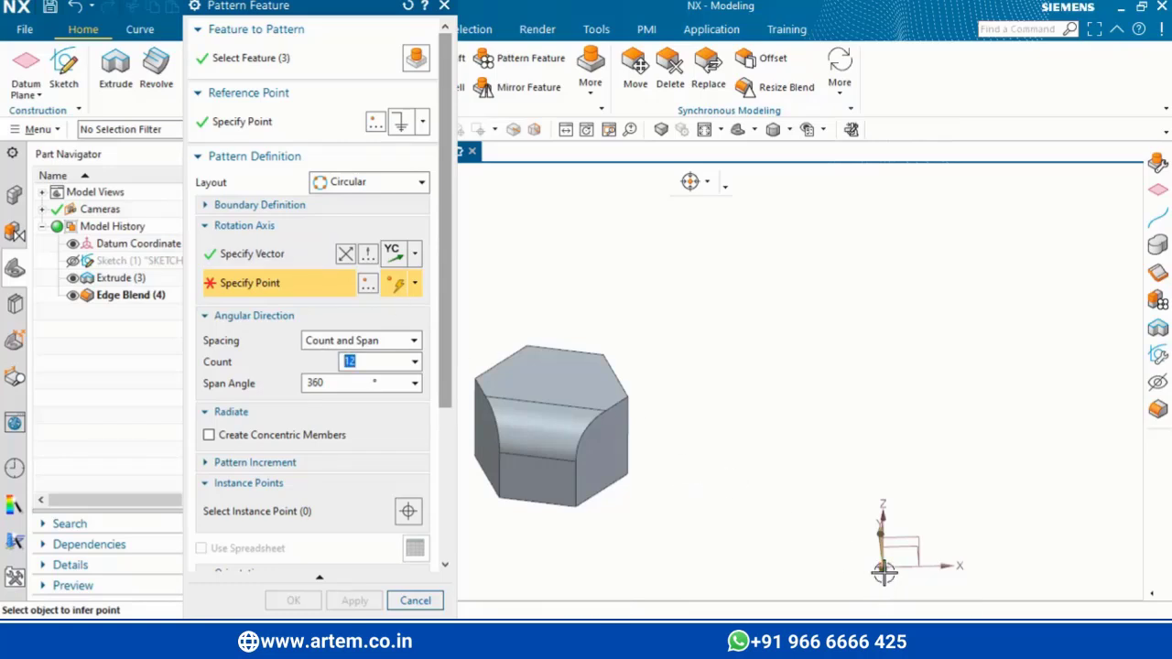
left_click(582, 133)
left_click_drag(947, 448, 878, 436)
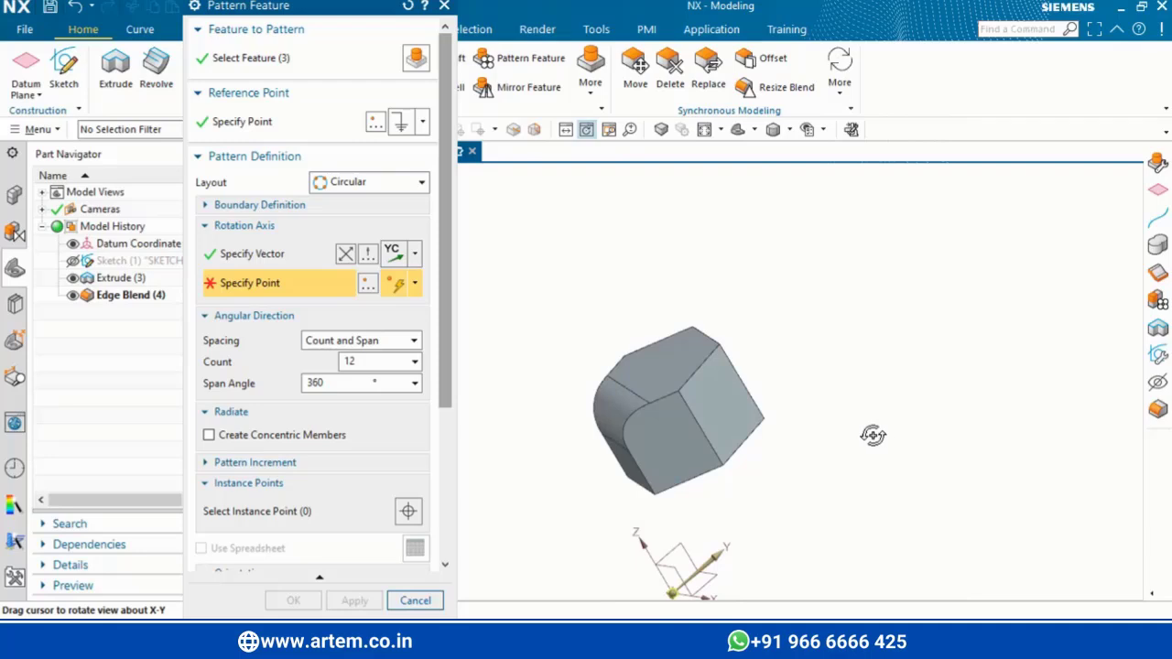
left_click(415, 284)
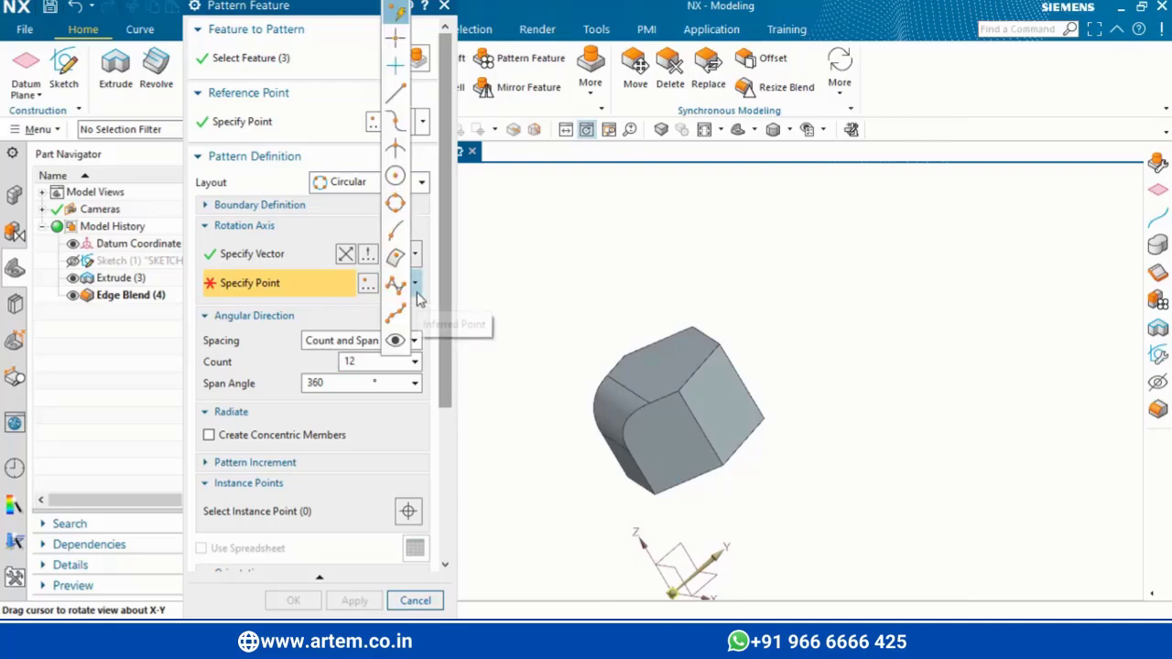
left_click(394, 38)
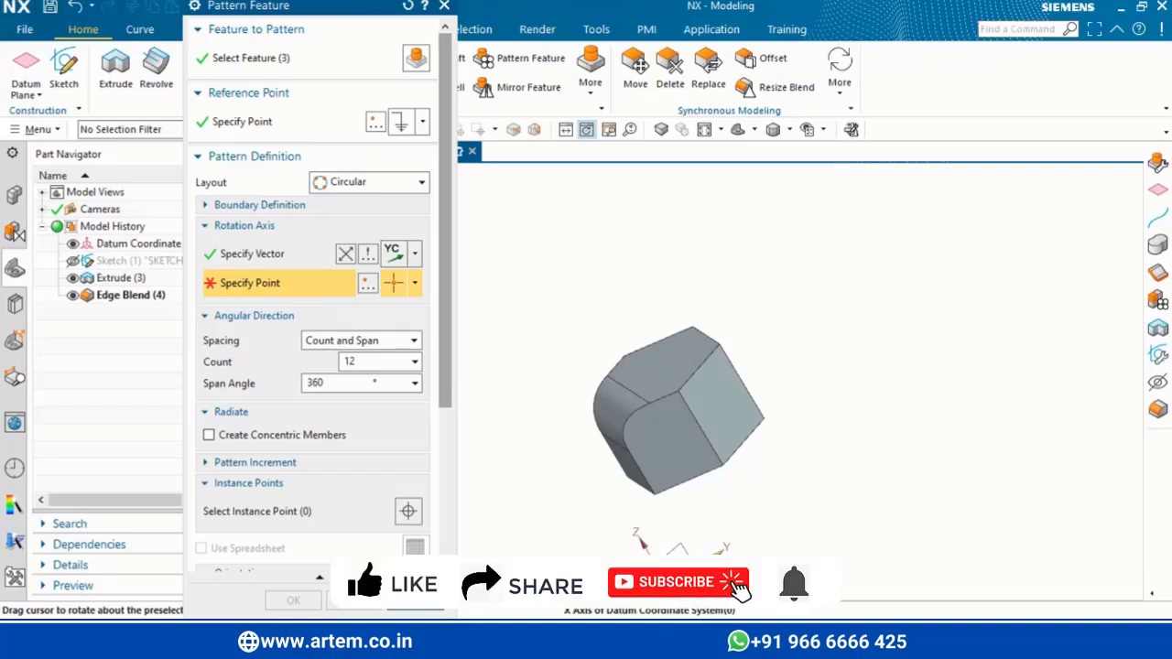
left_click(671, 593)
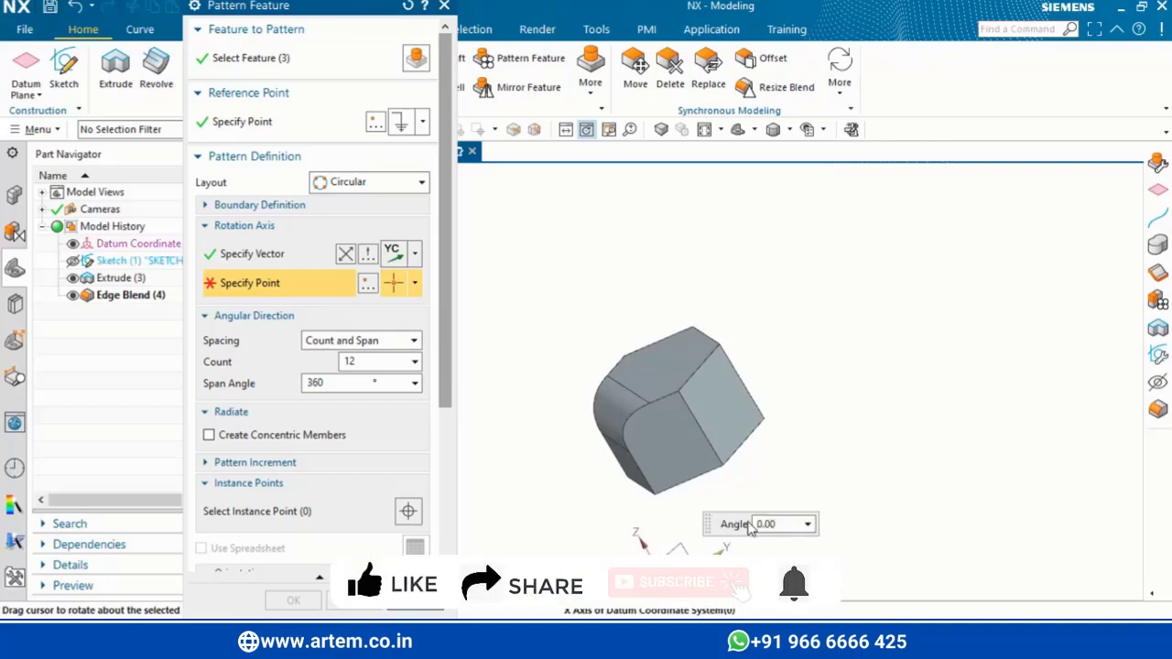
- Switch the rotation axis point back to Inferred Point and try to pick it near the datum origin
left_click(415, 283)
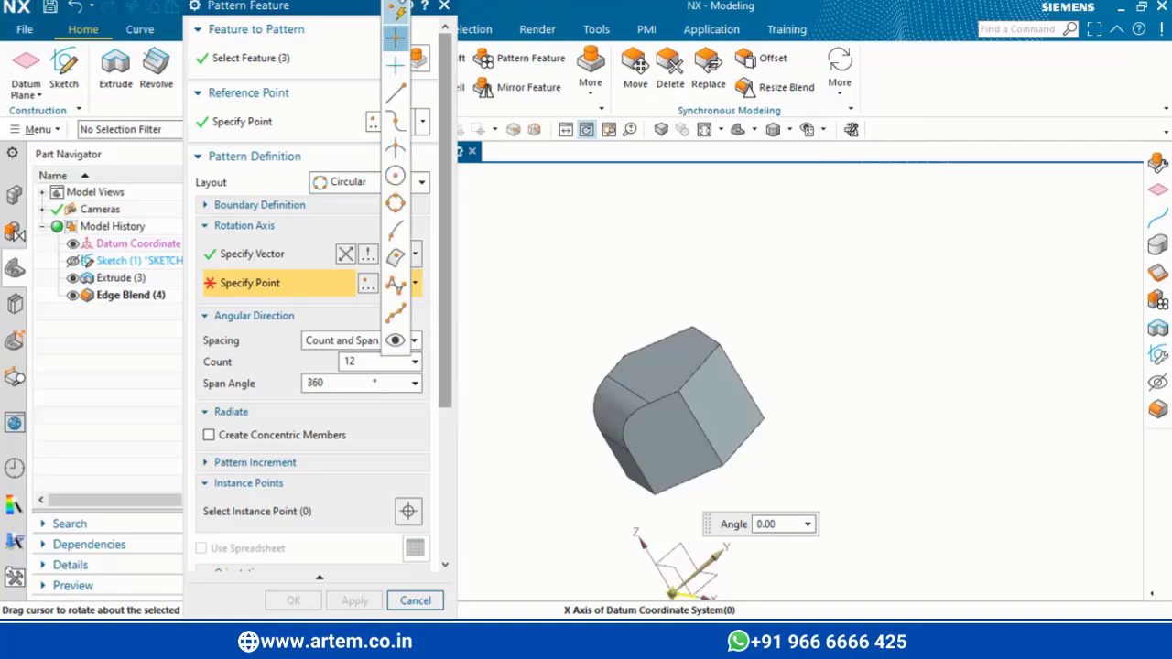
left_click(400, 15)
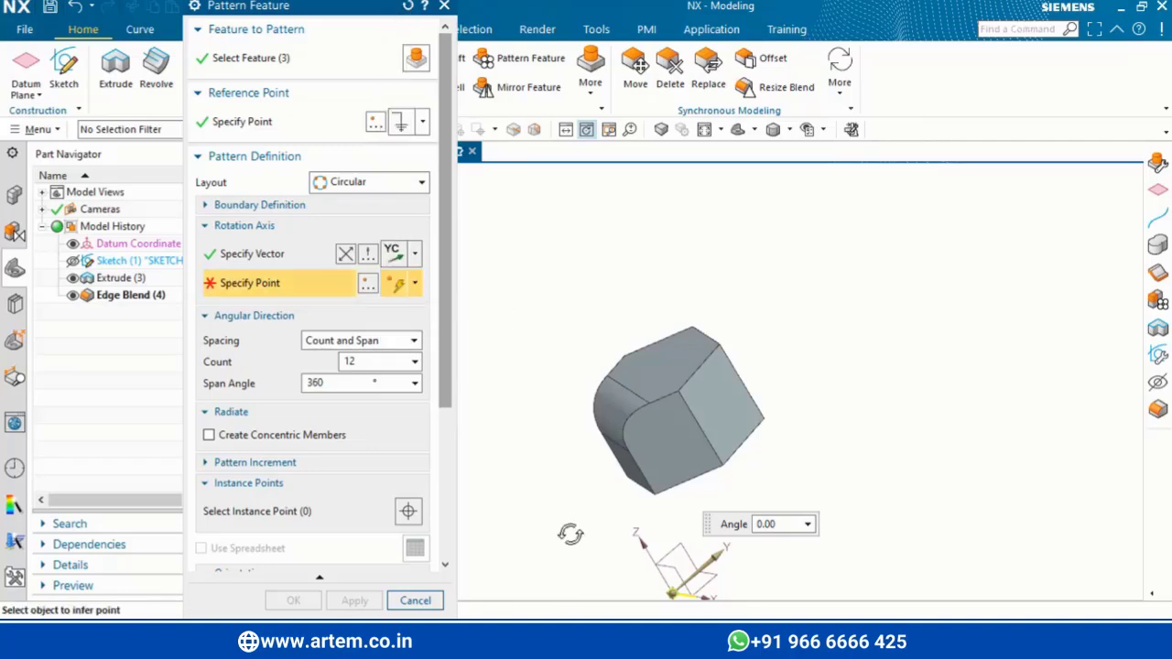
left_click(686, 595)
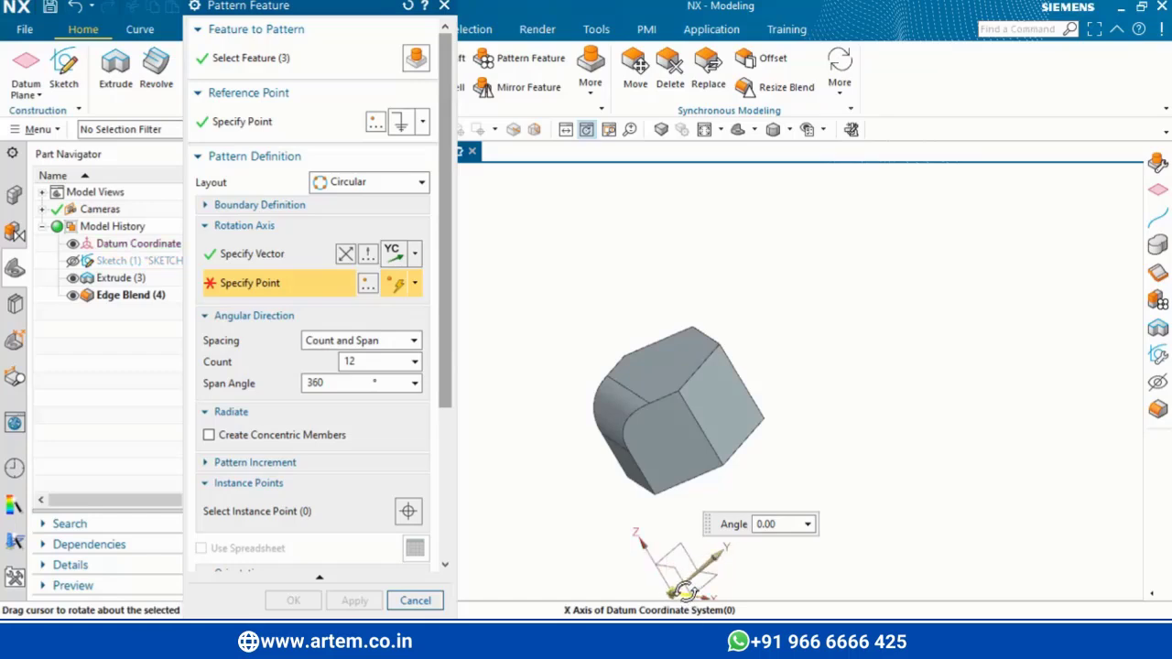
left_click(586, 136)
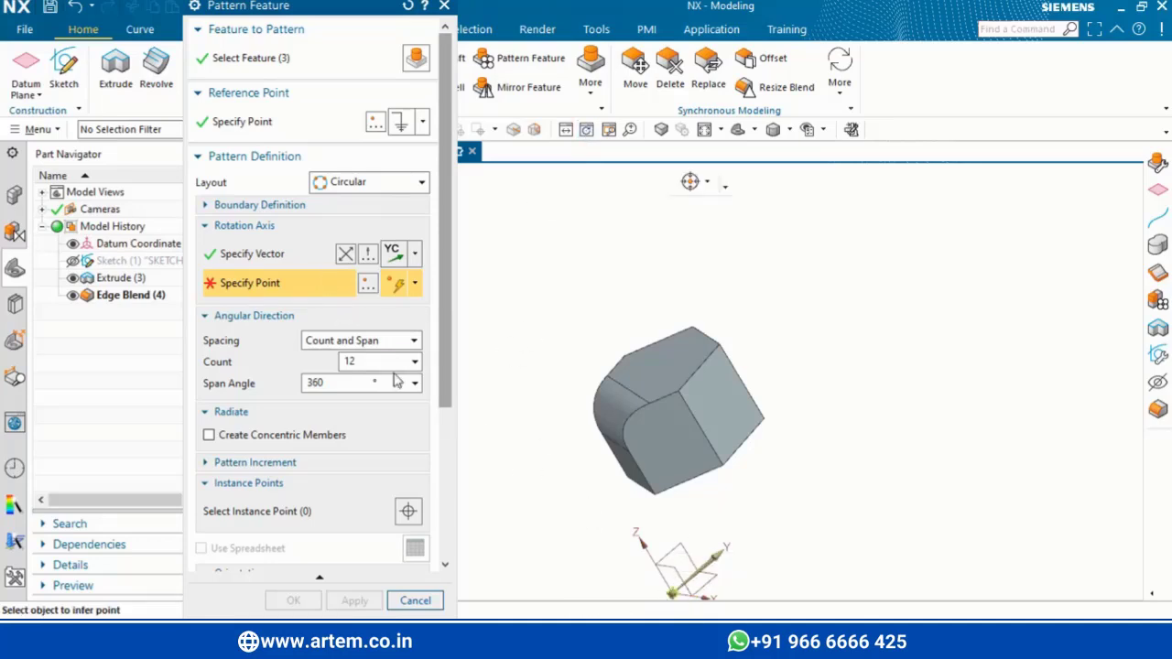
- Try -YC and ZC as the circular pattern's rotation axis vector, and settle on XC
left_click(394, 254)
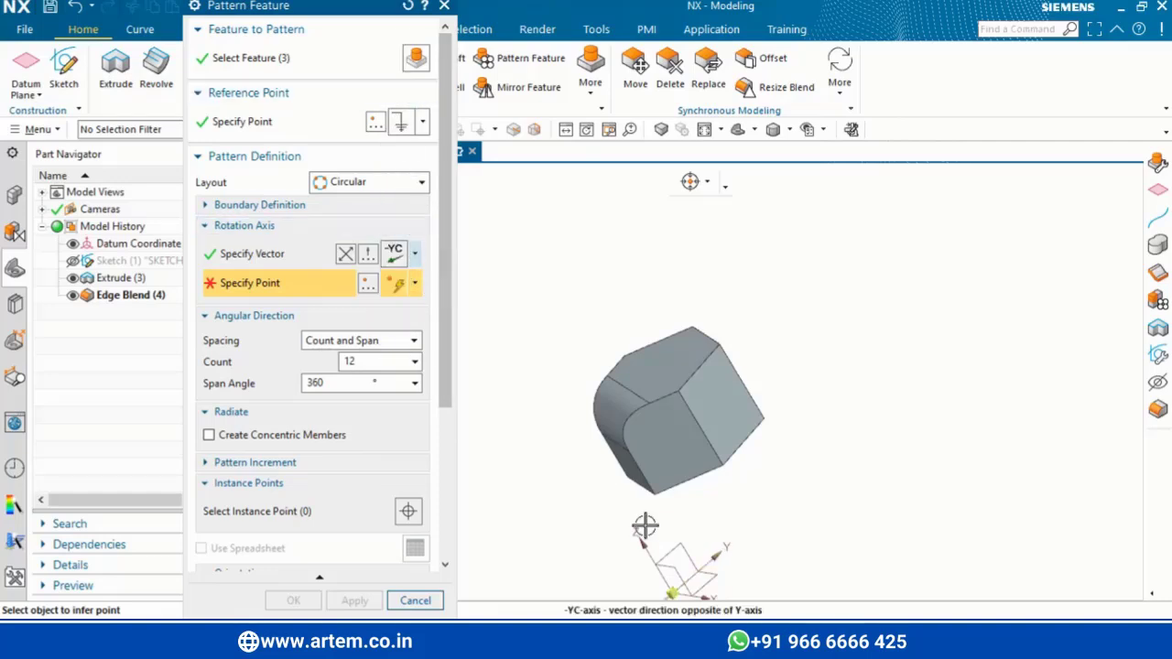
left_click(415, 254)
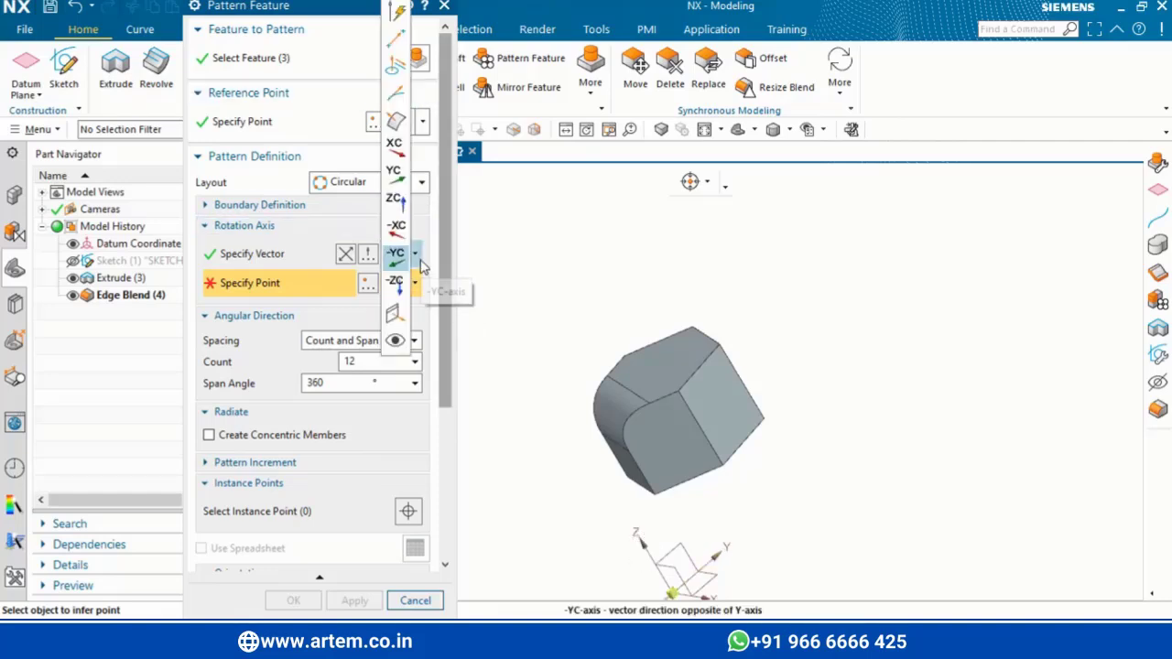
left_click(396, 202)
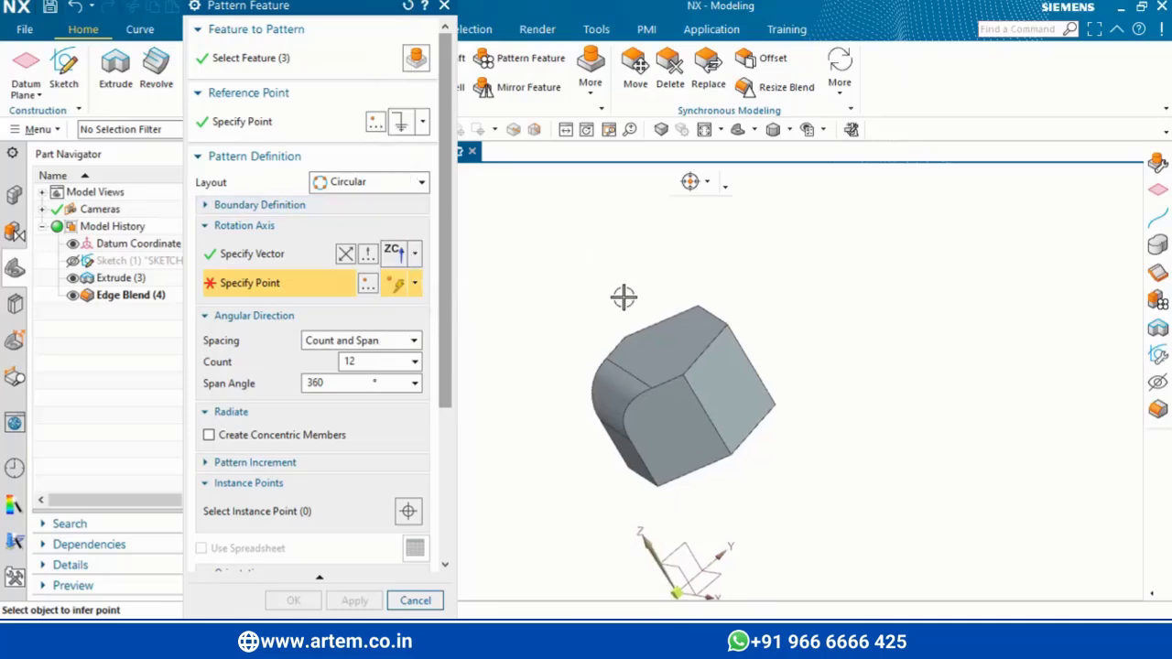
left_click(415, 255)
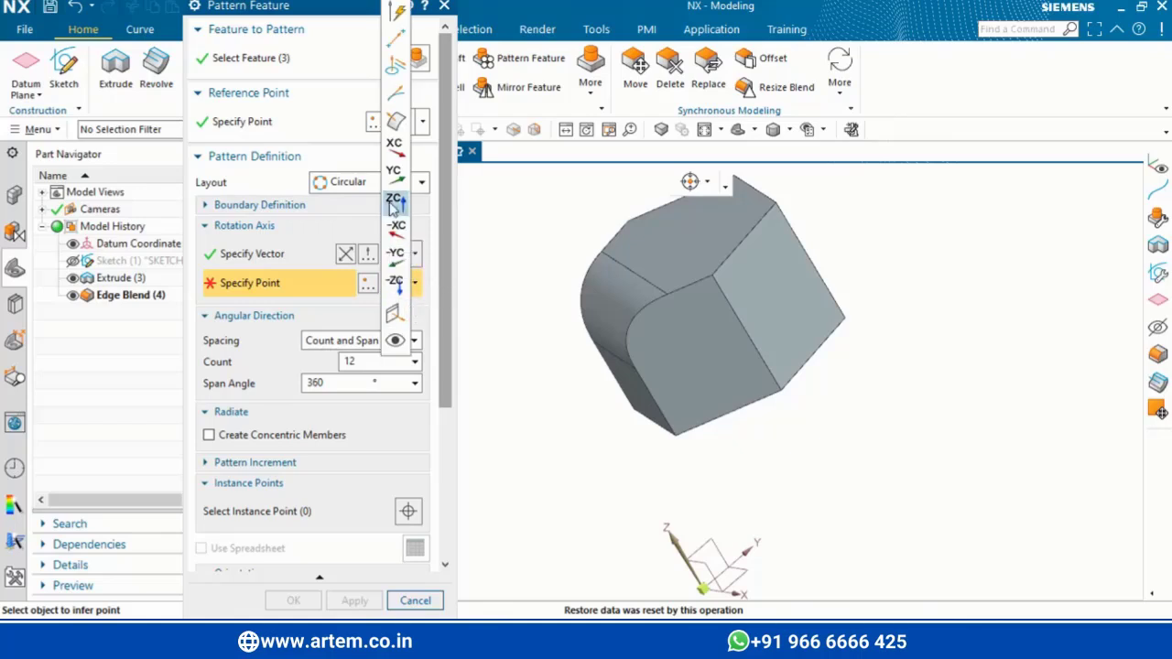
left_click(393, 147)
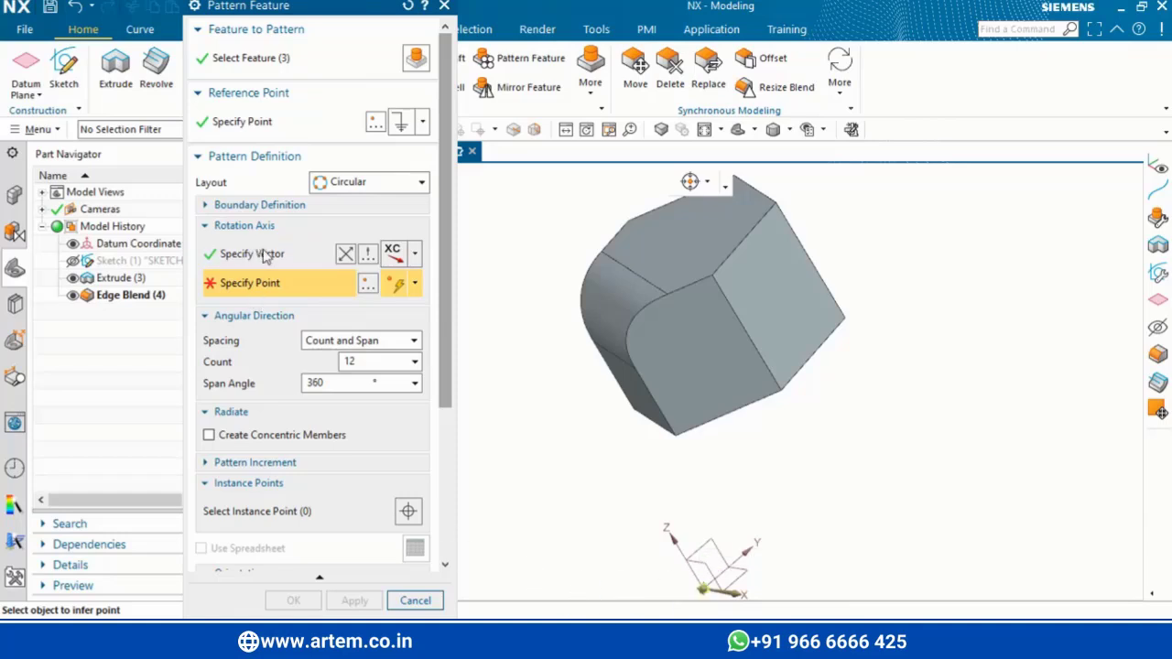
- Specify the rotation axis point at the datum origin by cursor location, and create the circular pattern with a count of 3 over 360°
left_click(415, 283)
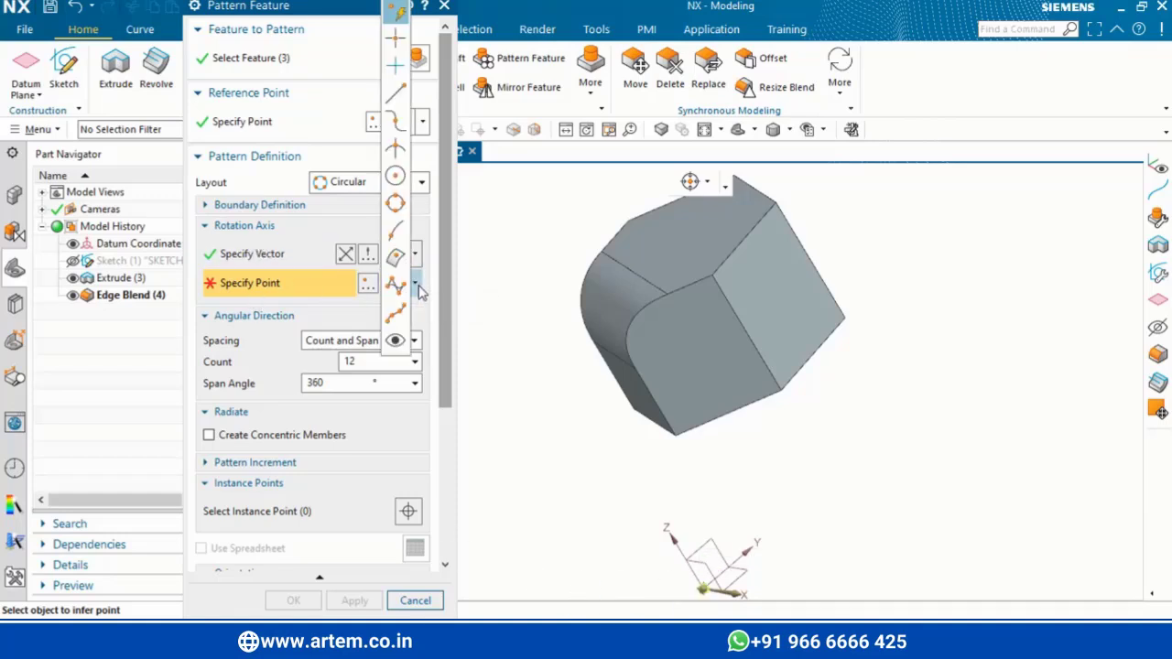
left_click(395, 36)
left_click(704, 592)
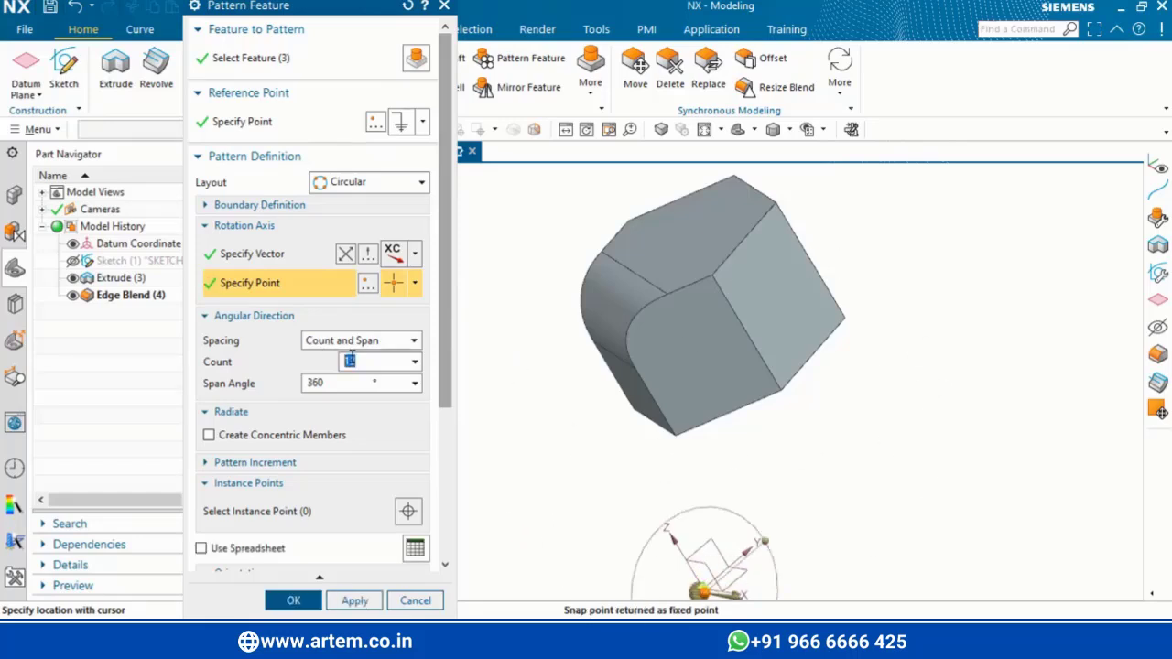
left_click(293, 600)
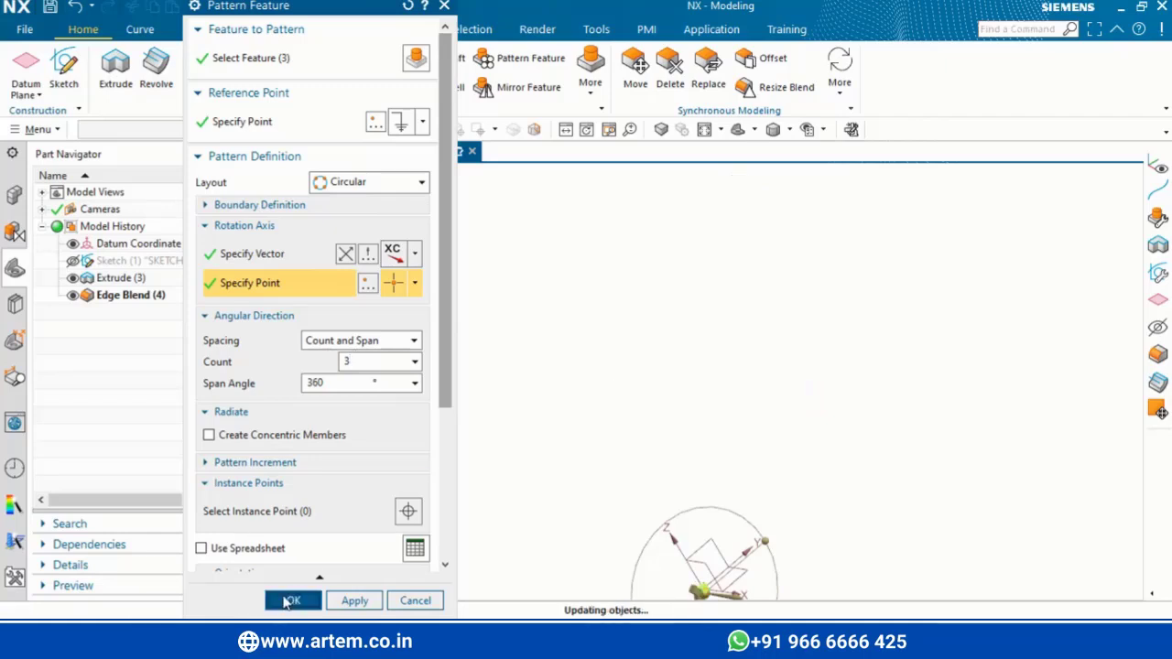
- Inspect the circular pattern of blocks from another 3D angle and undo the pattern feature
key("ctrl+f")
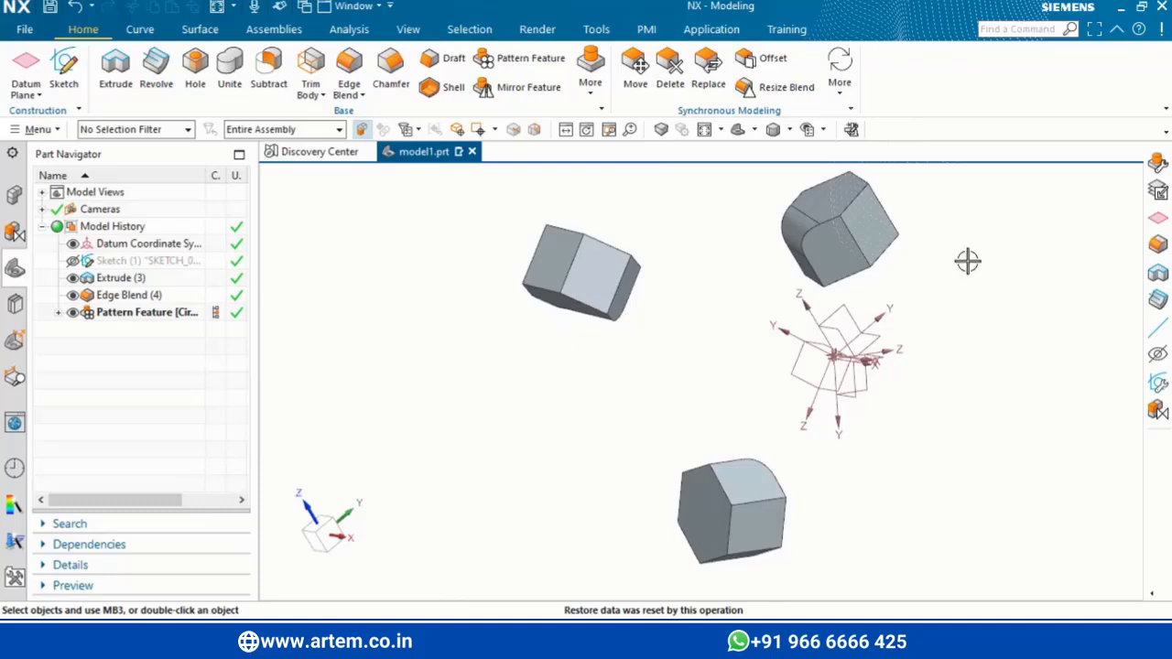
left_click(587, 129)
left_click_drag(791, 323, 903, 390)
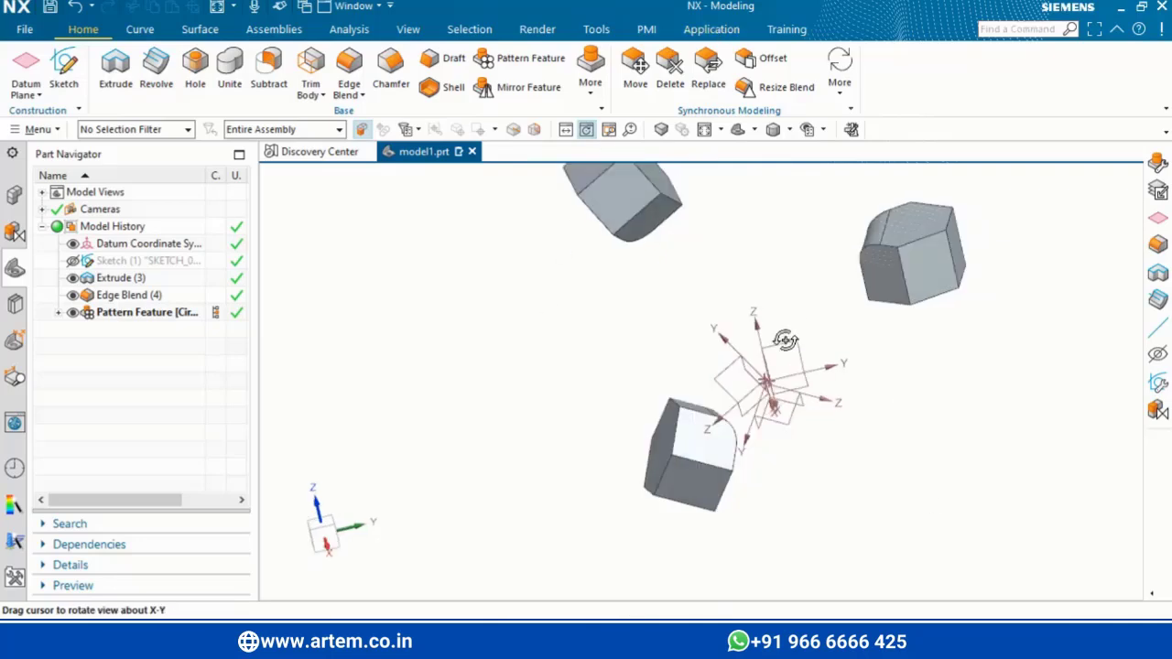
key("ctrl+z")
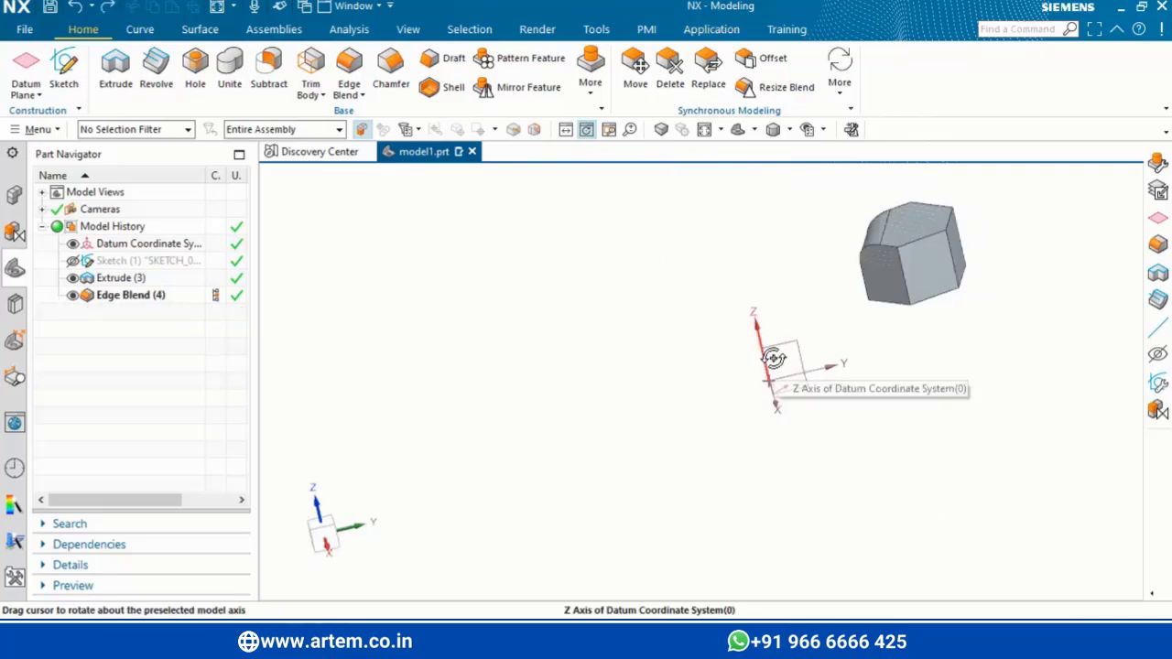
- Start a new feature pattern with the Polygon layout and select the block's extrude and edge blend as features to pattern
left_click(517, 63)
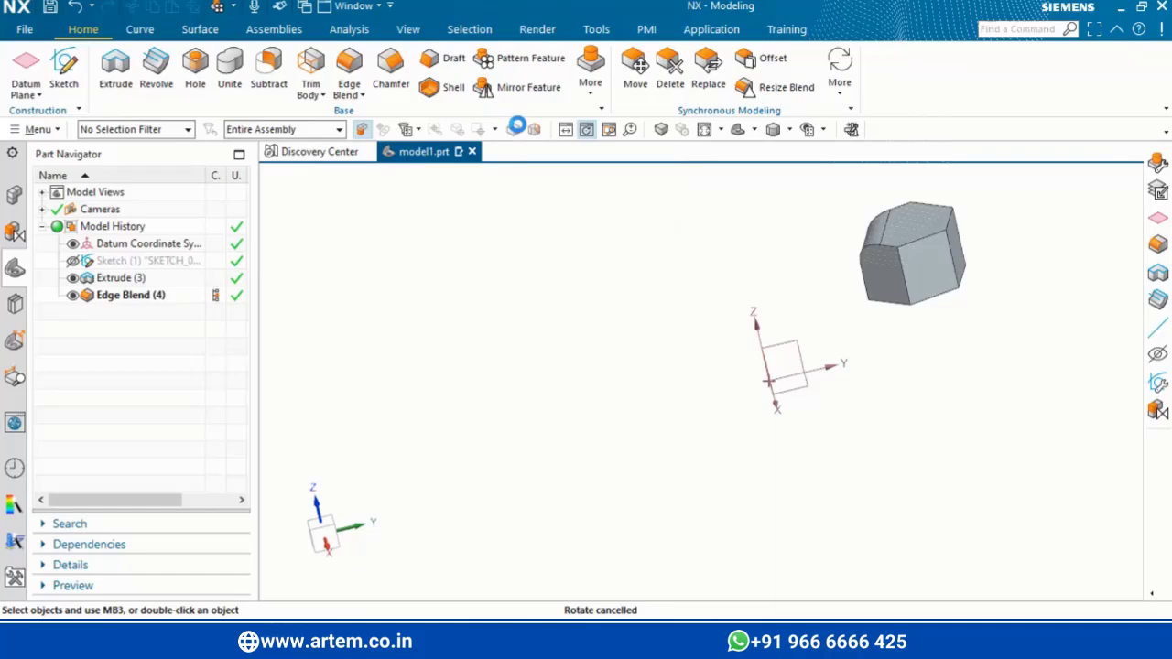
left_click(353, 187)
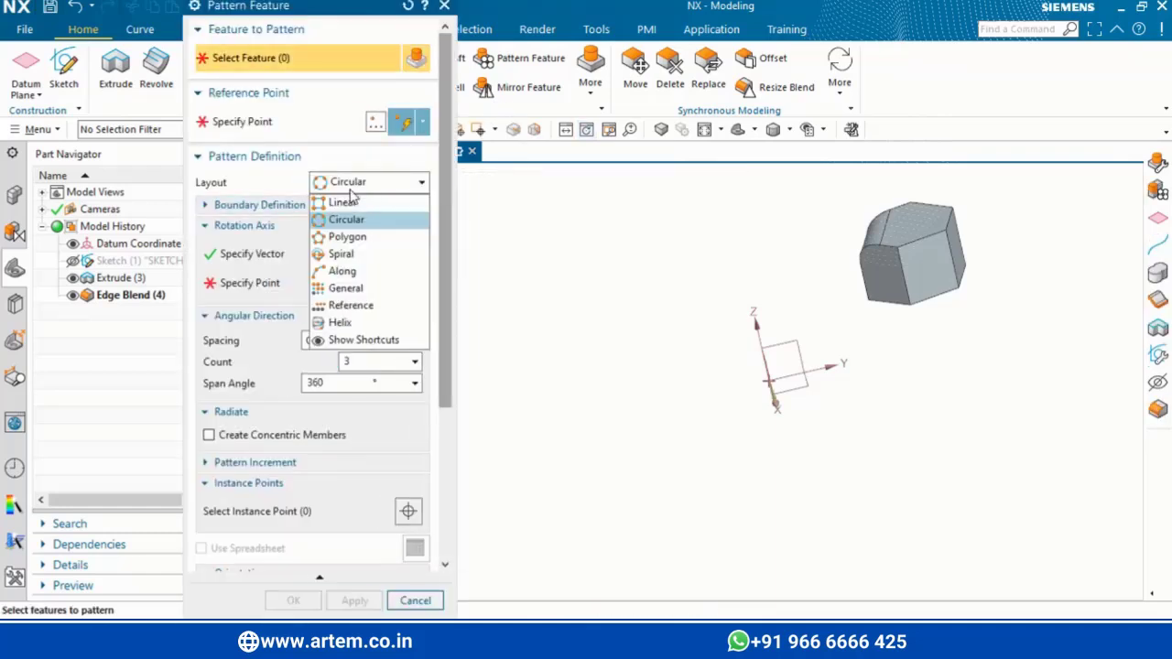
left_click(341, 236)
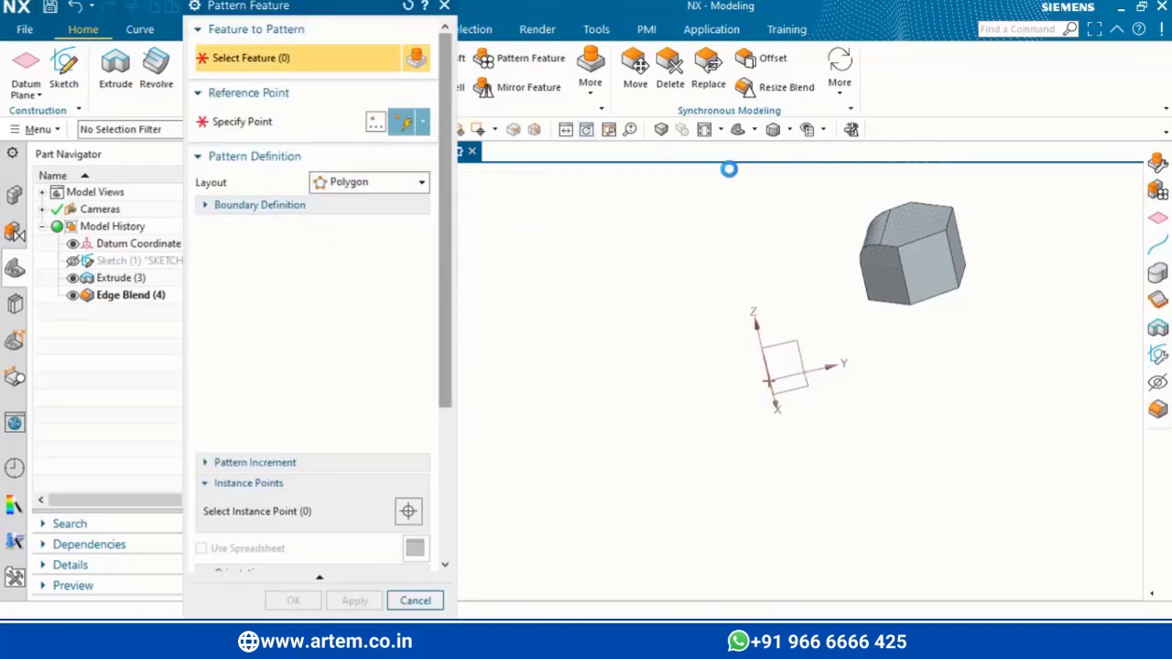
left_click(902, 252)
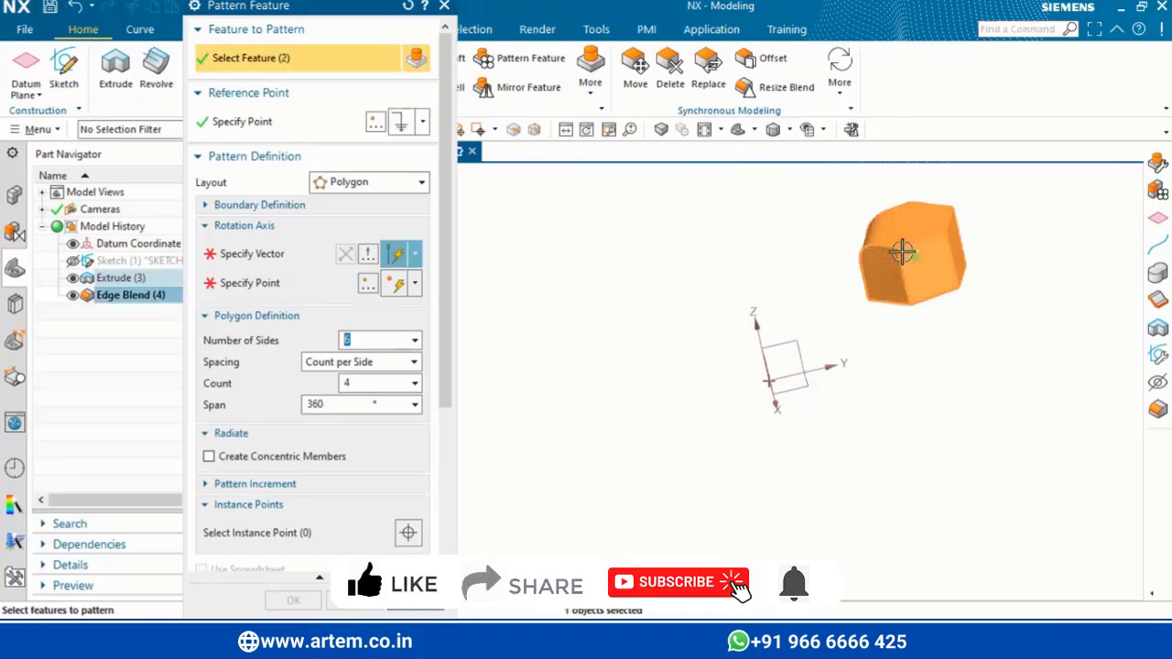
- Define the polygon pattern's rotation axis along the Z direction through the datum coordinate system's origin
left_click(261, 253)
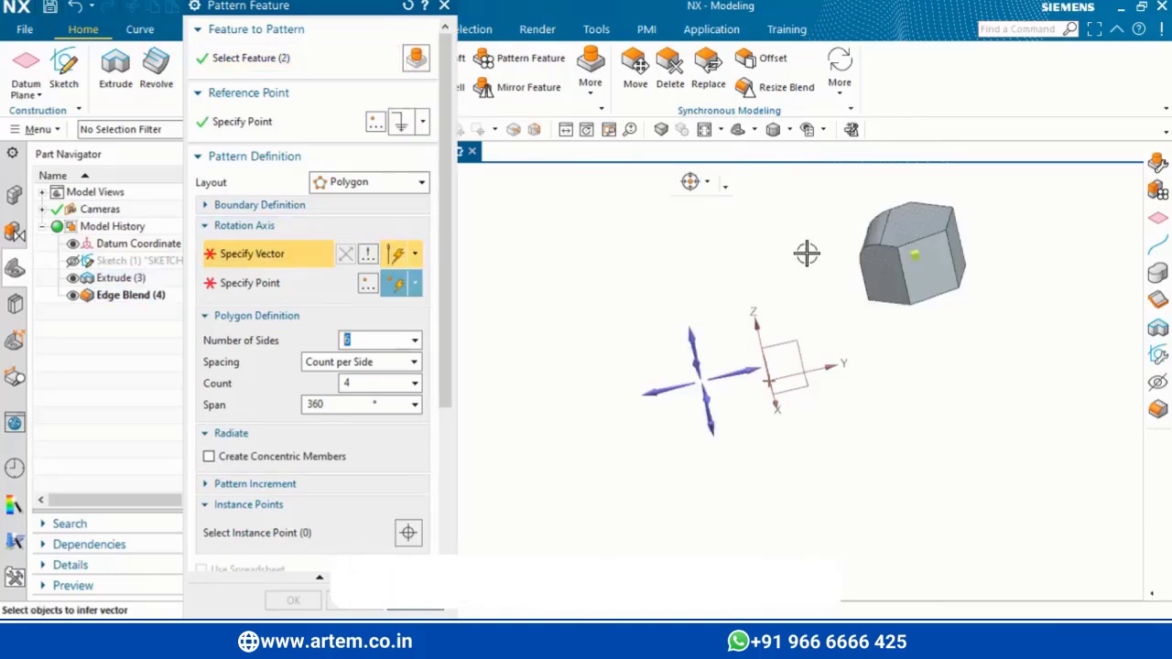
left_click(691, 357)
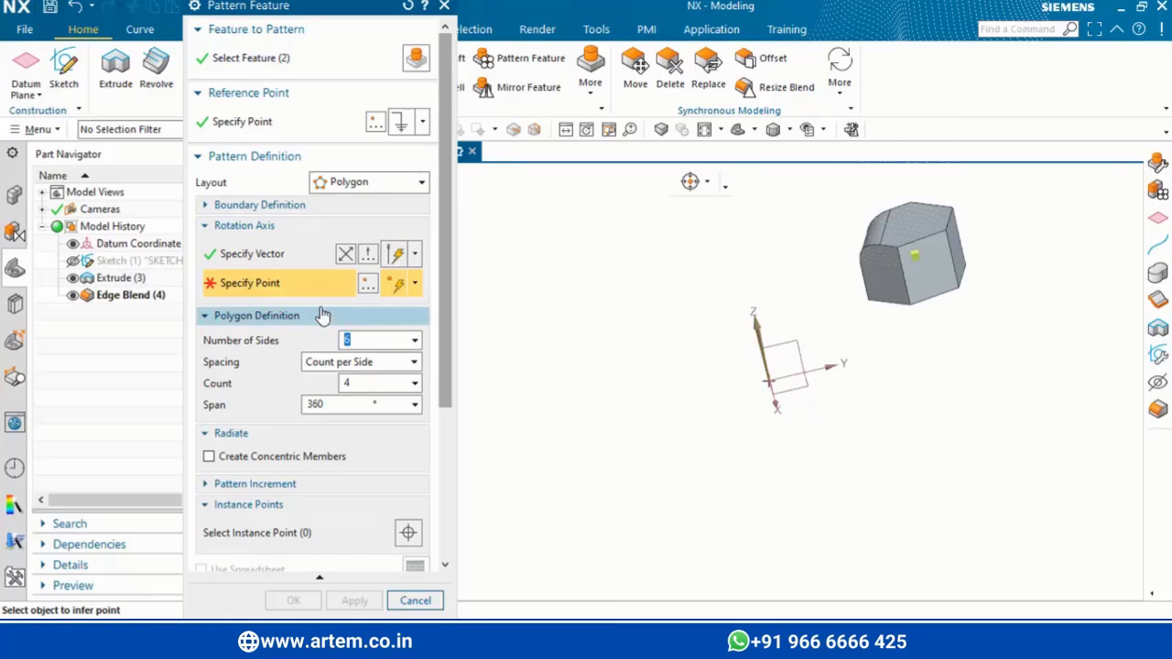
left_click(770, 385)
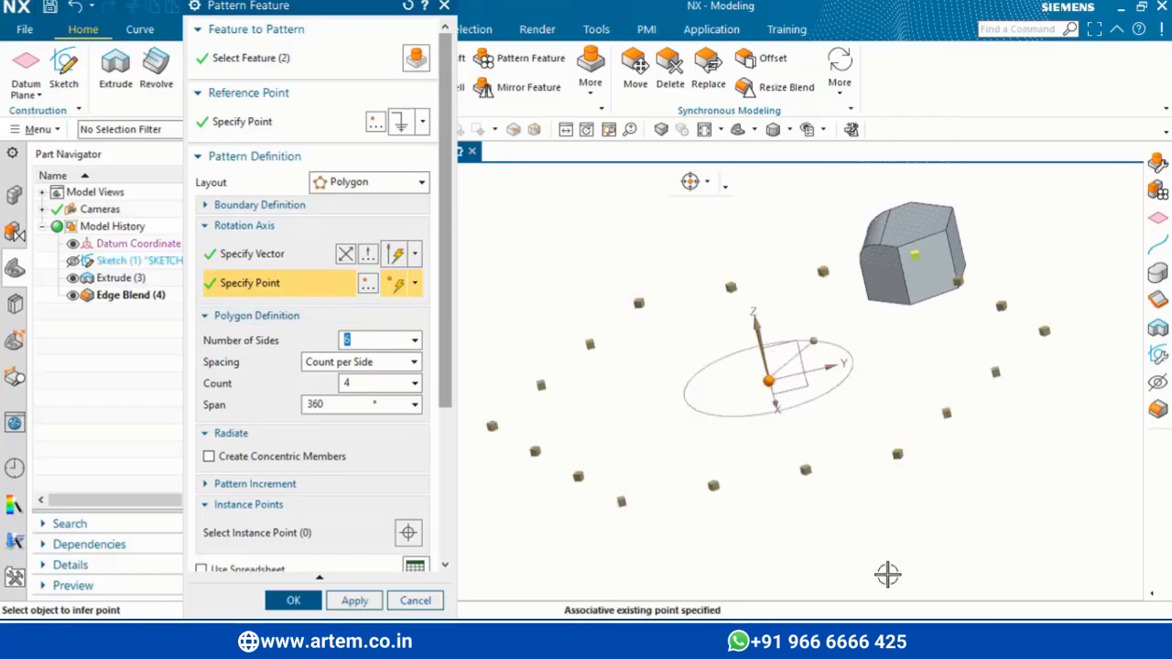
- Create the six-sided polygon pattern with a count of 2 per side, and undo it
left_click(351, 384)
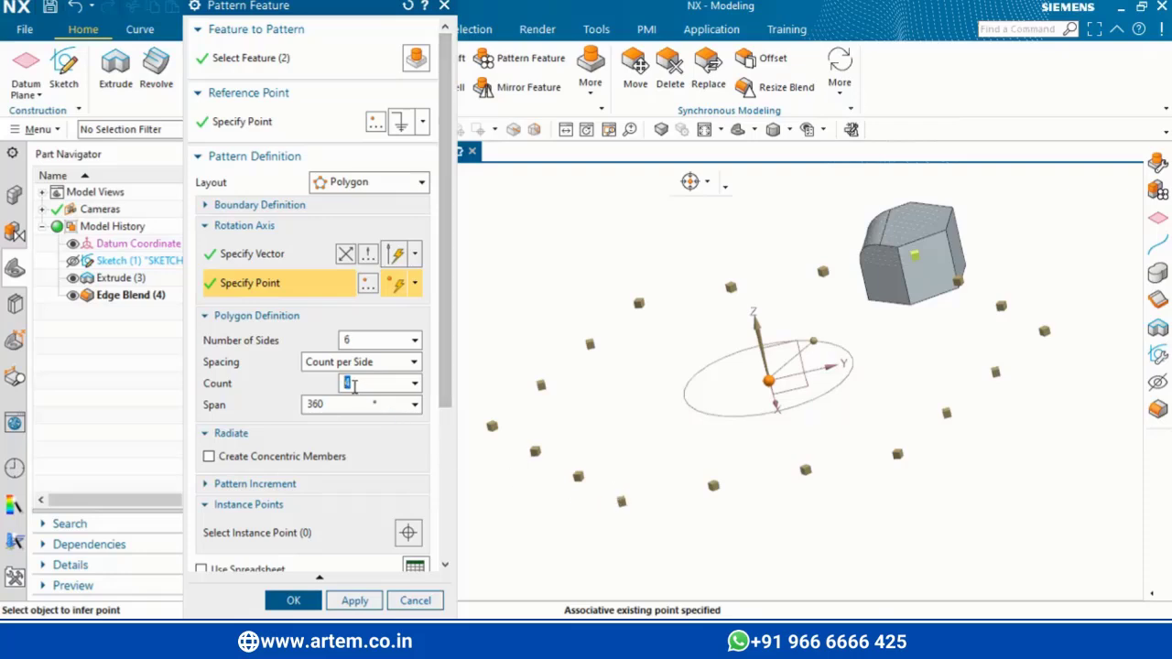
type("2")
key("Return")
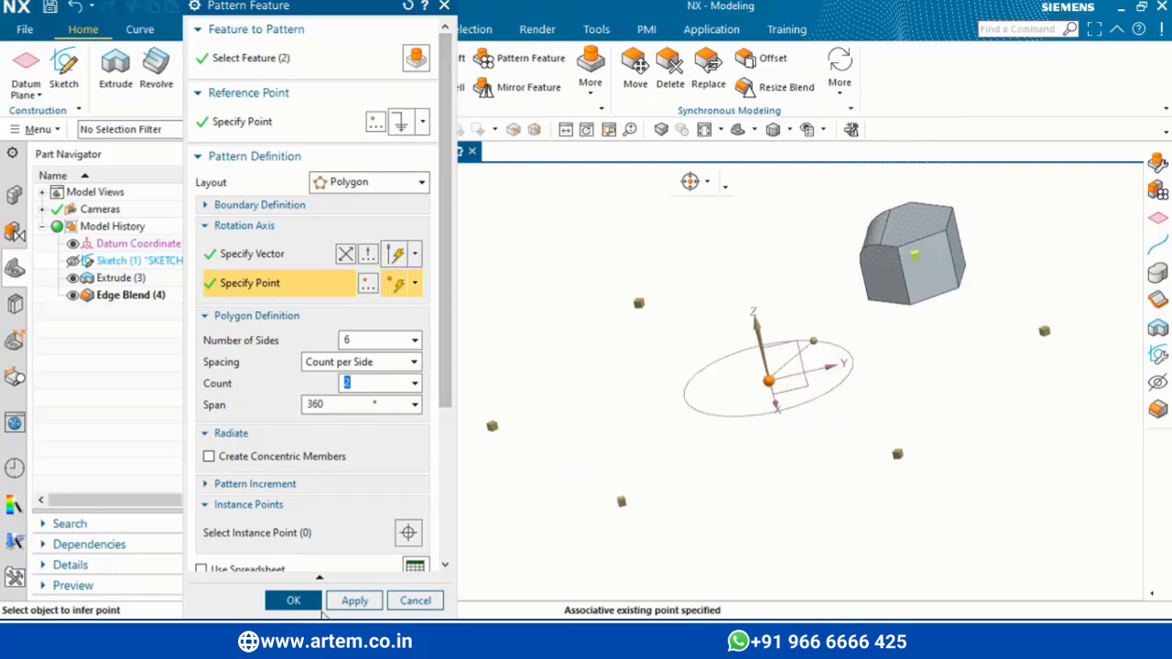
left_click(294, 601)
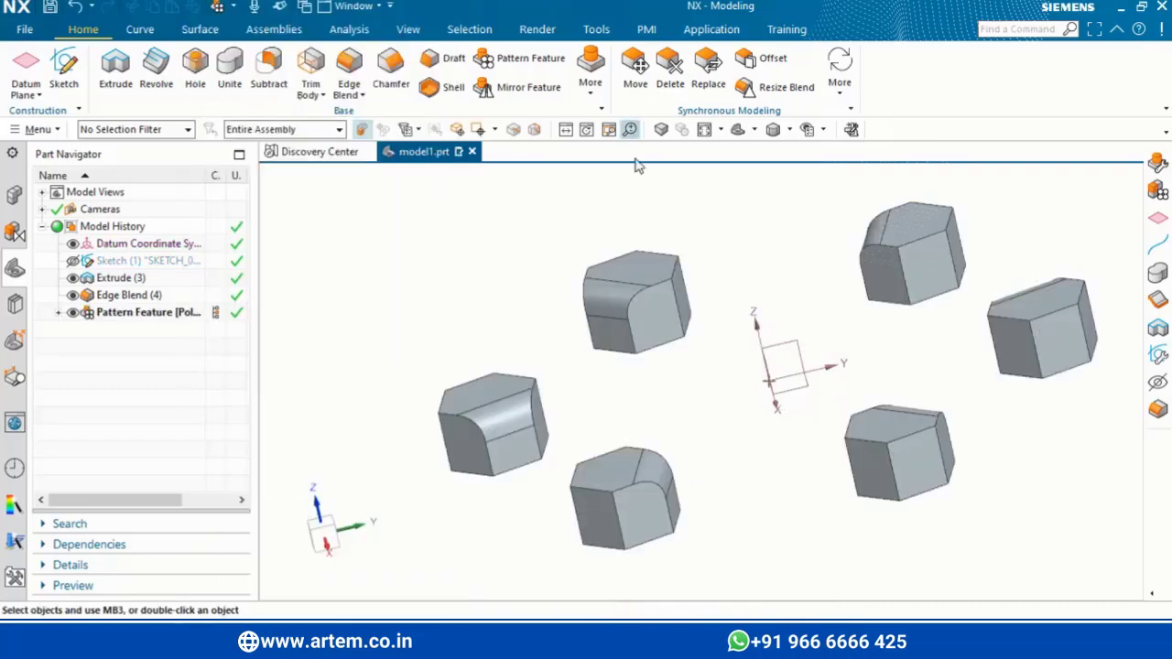
key("ctrl+z")
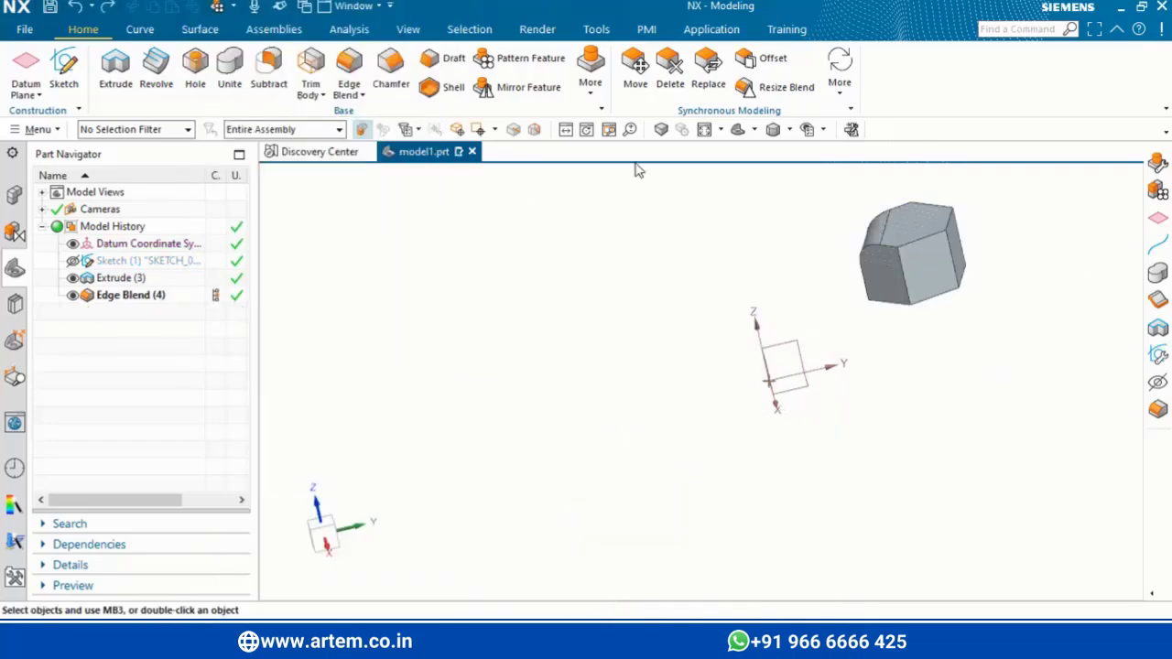
- Start a new feature pattern with the General layout and select the block's extrude as the feature to pattern
left_click(524, 60)
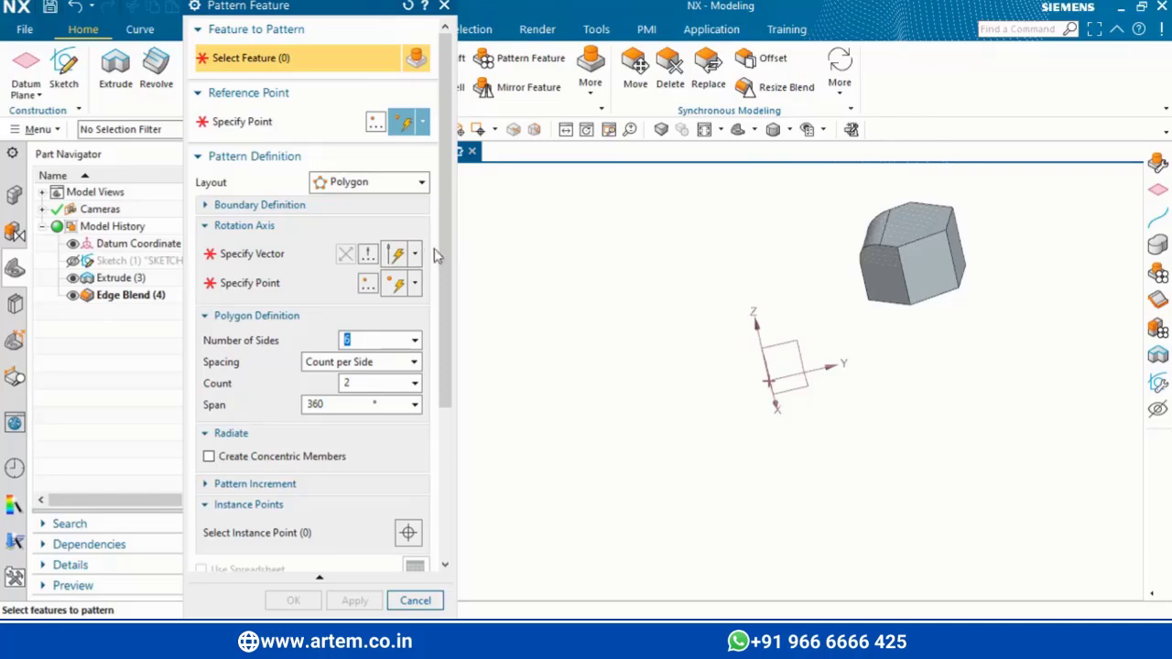
left_click(349, 182)
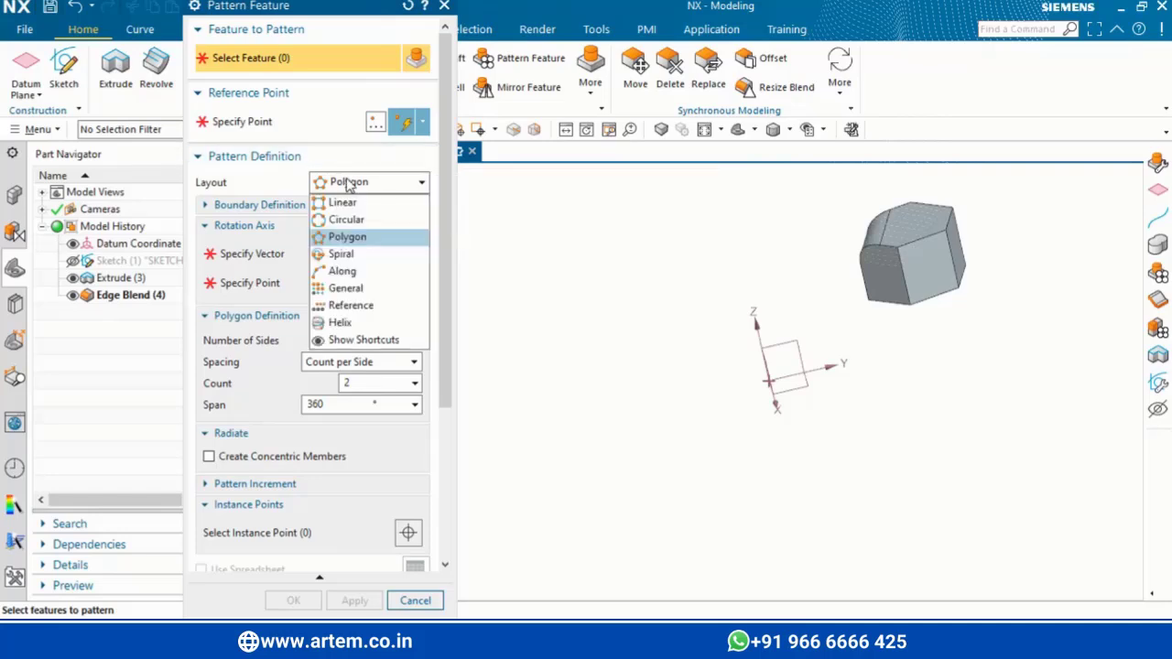
left_click(347, 288)
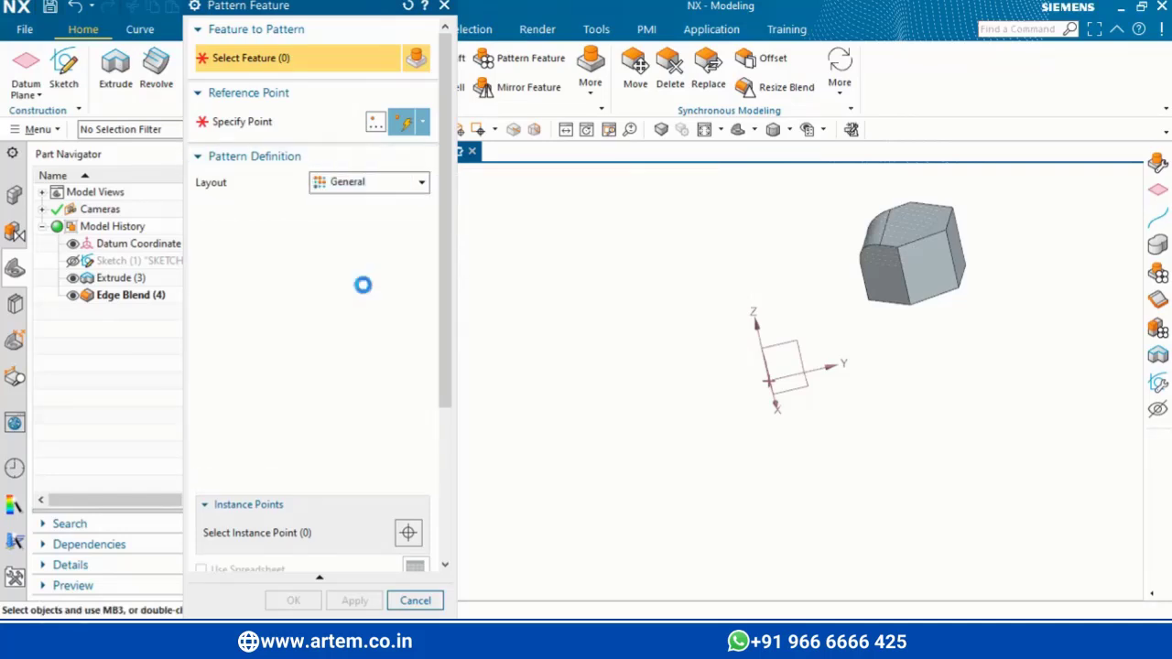
left_click(884, 287)
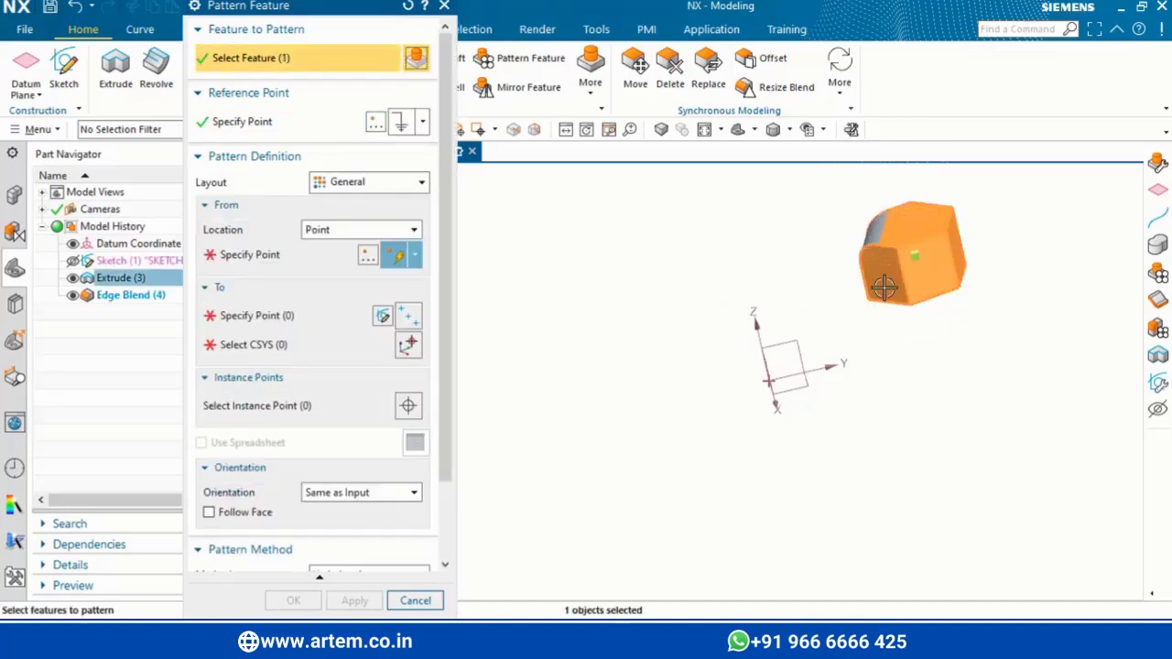